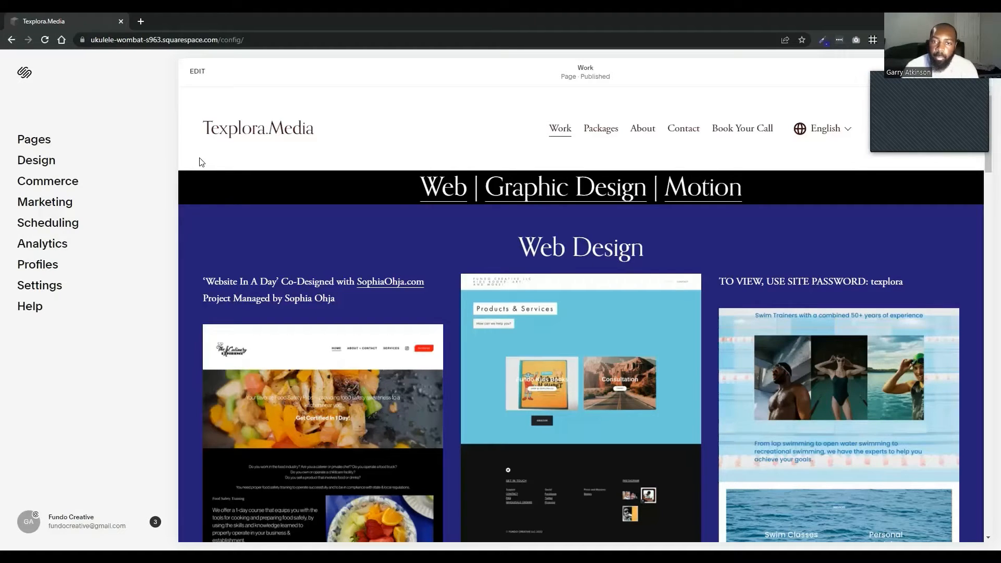
Step: Open the Work page for editing and examine the layout of its Web Design section
click(195, 73)
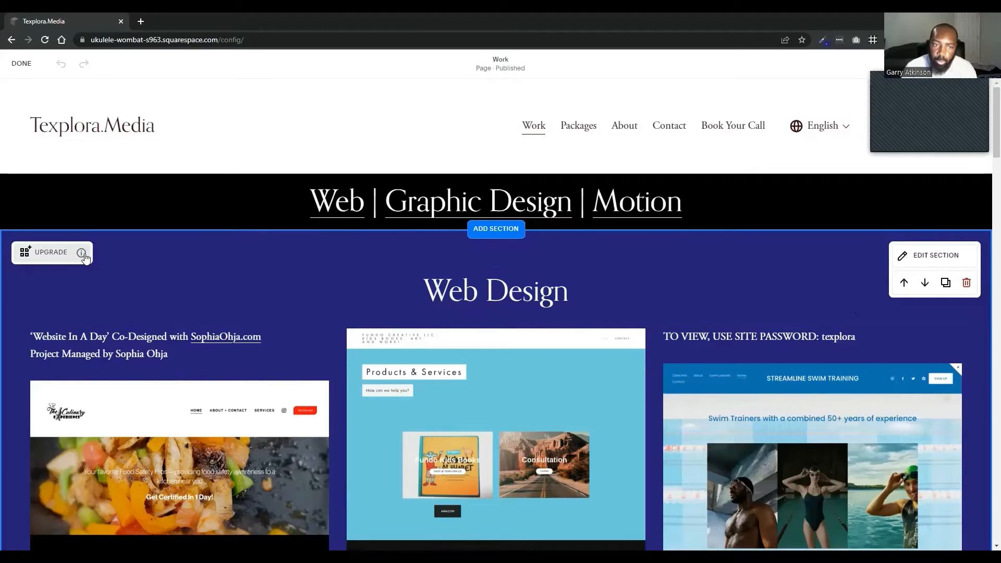
mouse_move(81, 254)
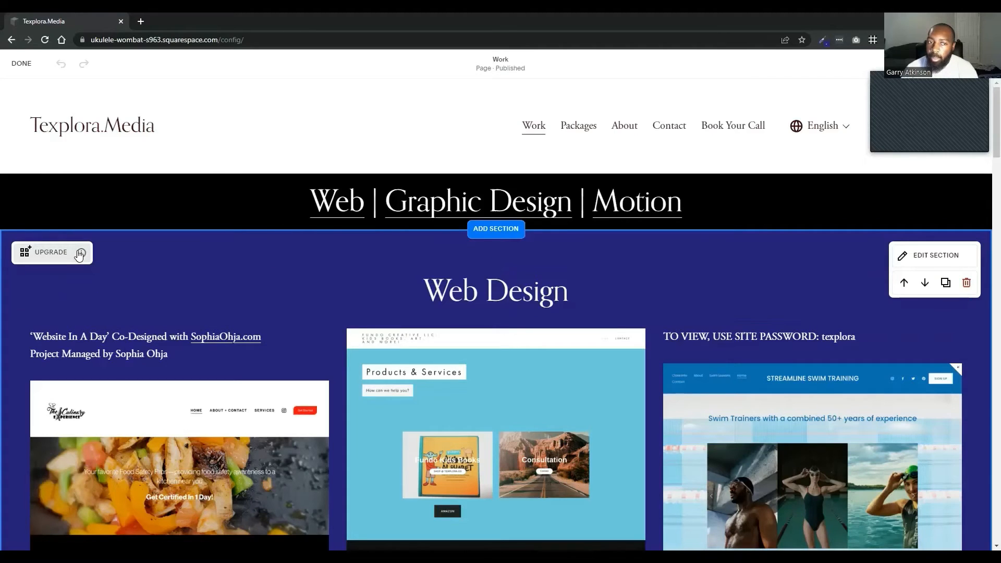
mouse_move(80, 255)
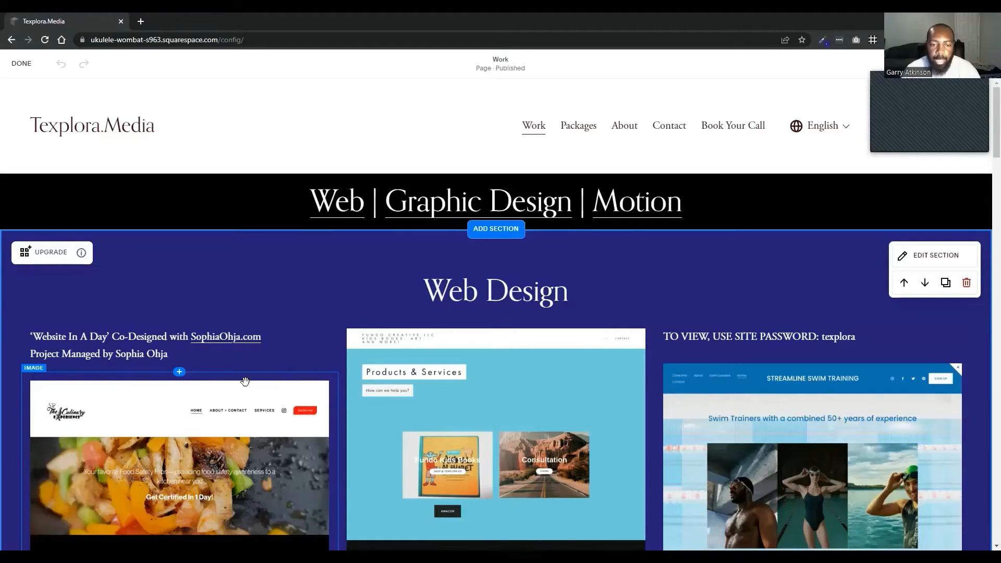
scroll(355, 341, down, 4)
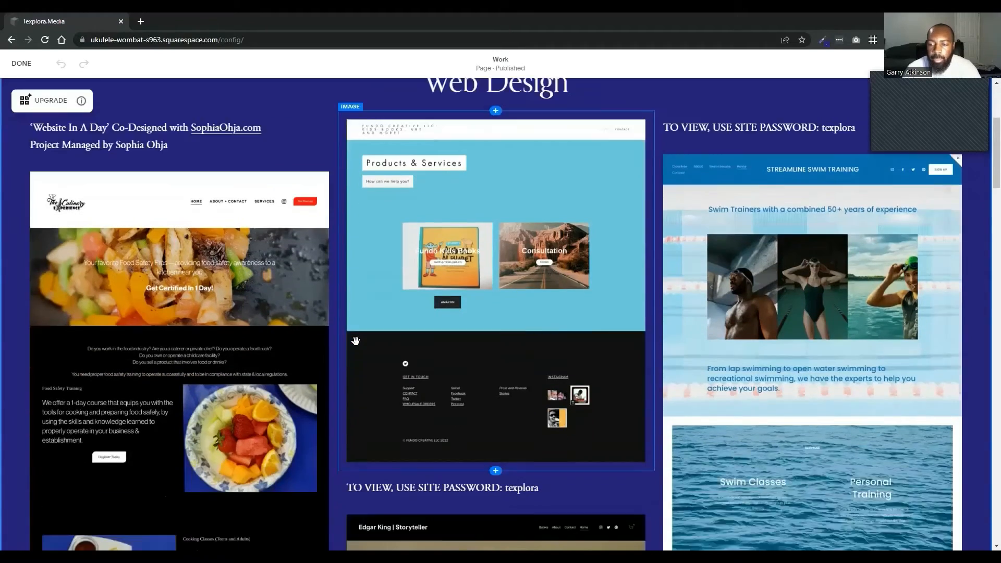
scroll(356, 341, down, 2)
scroll(191, 325, down, 6)
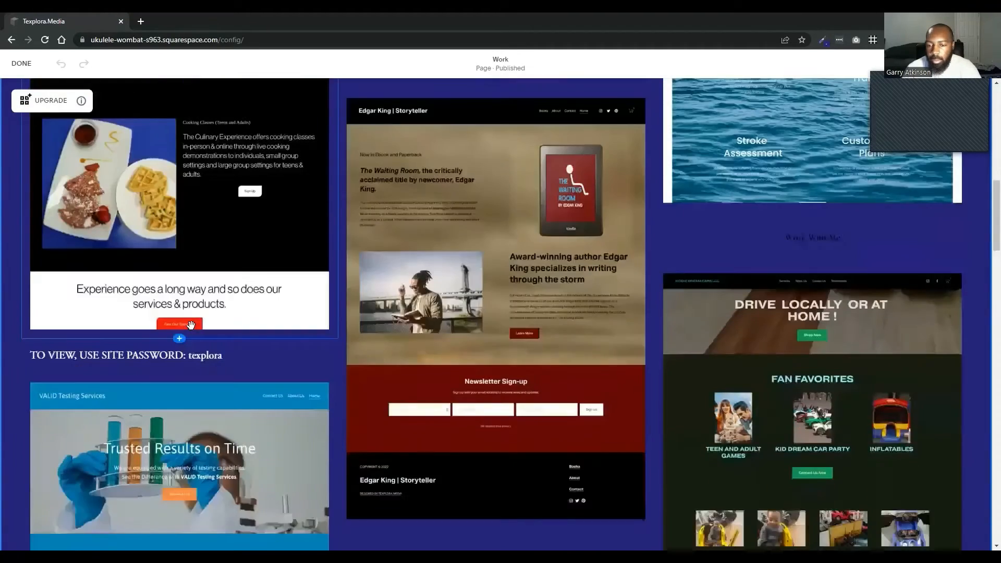
scroll(191, 326, down, 7)
scroll(231, 324, down, 3)
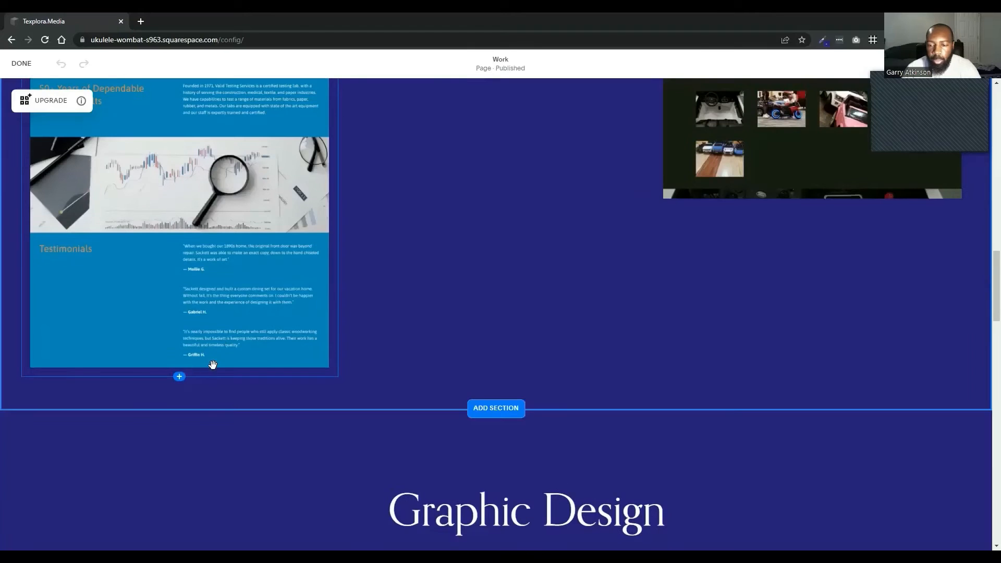
scroll(271, 349, up, 9)
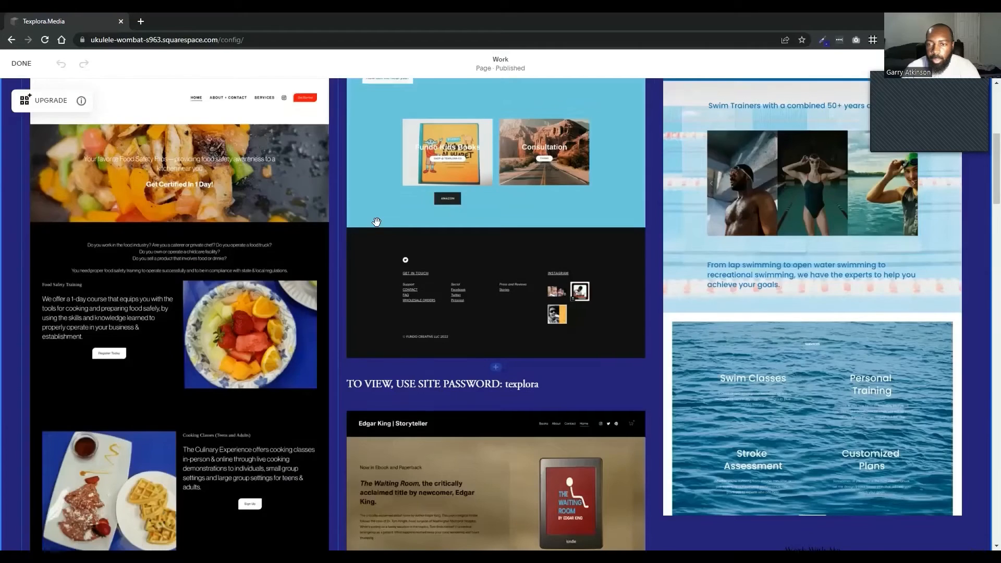
scroll(377, 223, up, 5)
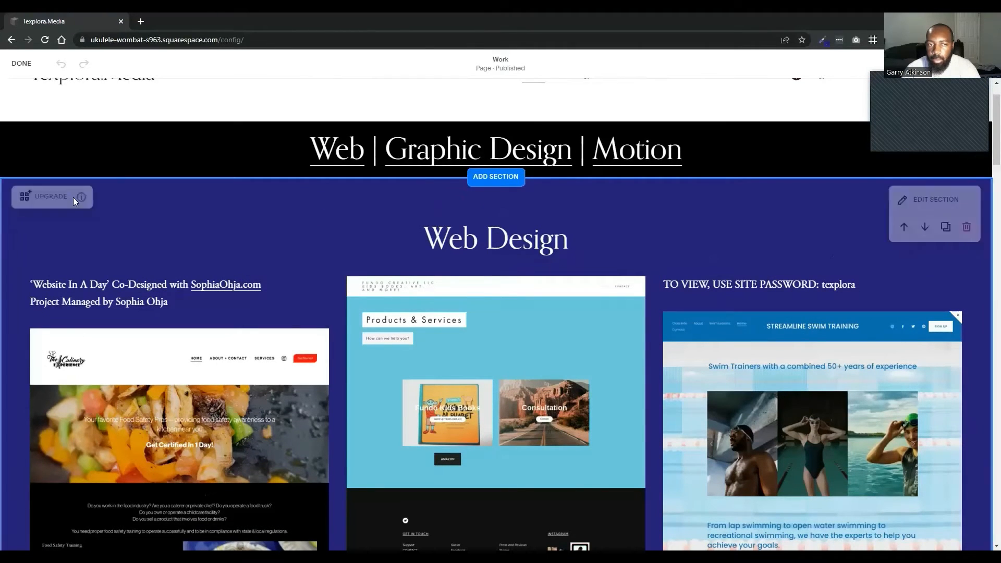
Step: Duplicate the Web Design section and compare the copy with the original above it
click(918, 203)
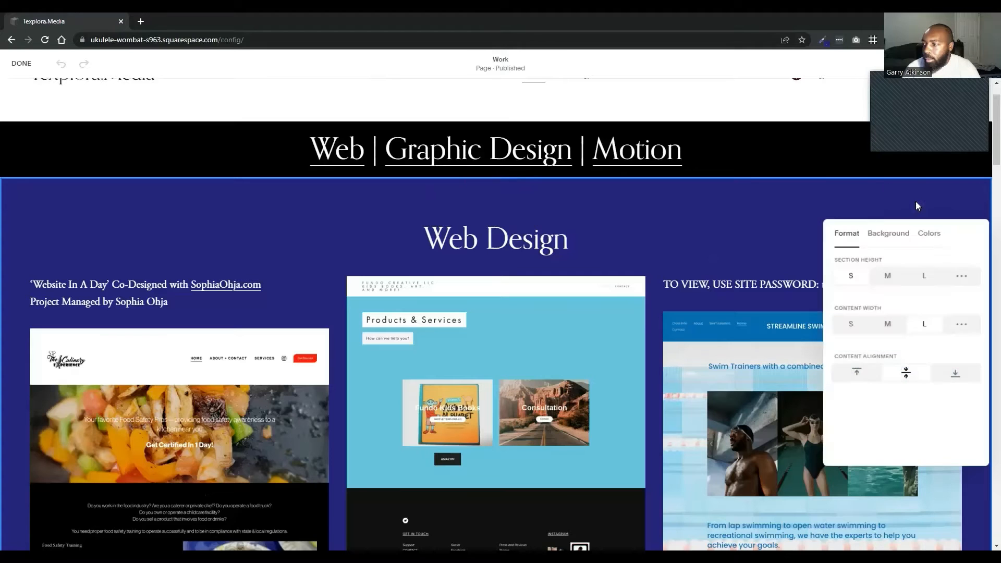
click(823, 195)
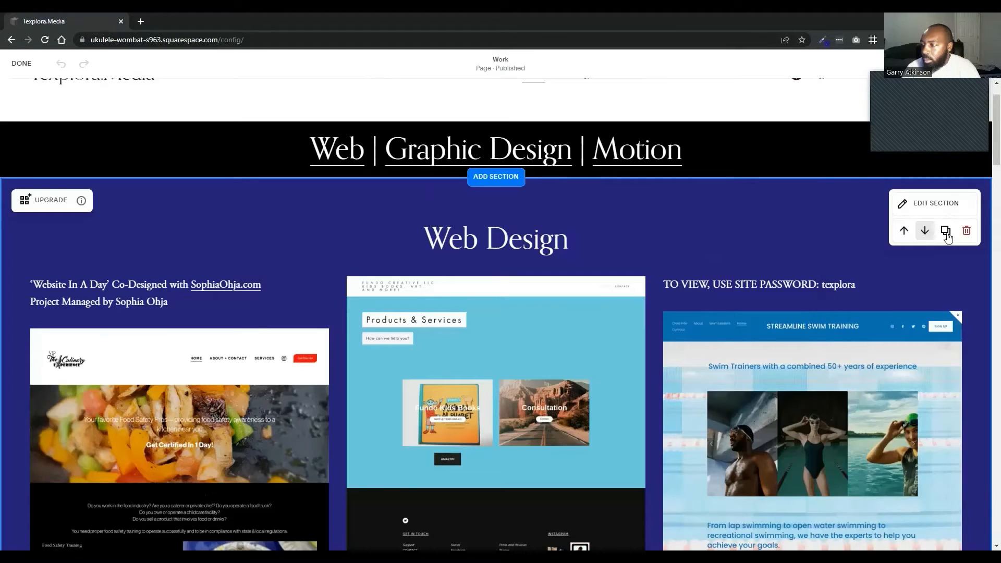
click(946, 233)
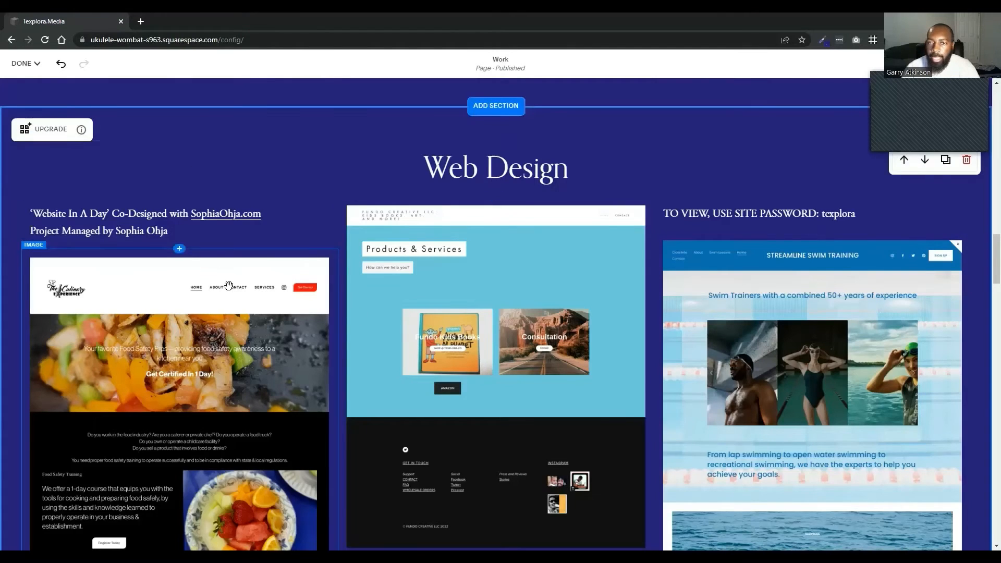
scroll(229, 284, up, 2)
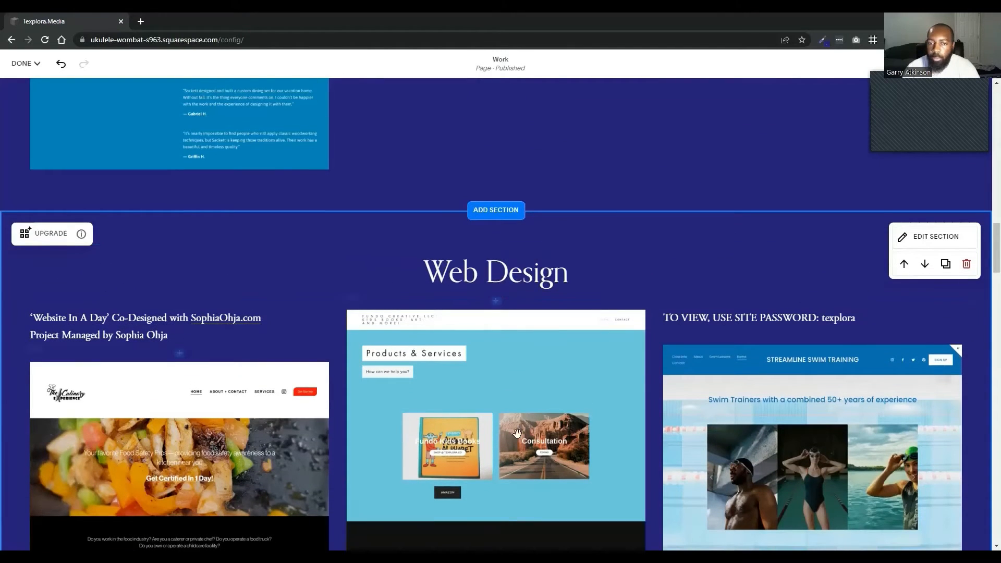
scroll(379, 290, up, 1)
scroll(365, 365, down, 10)
scroll(360, 383, up, 15)
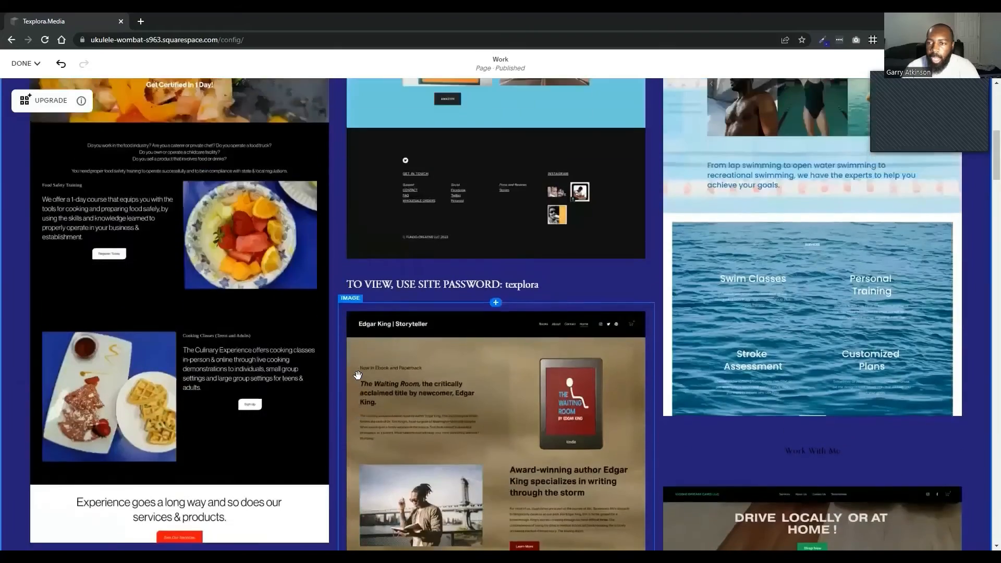
scroll(359, 382, down, 16)
scroll(360, 381, down, 5)
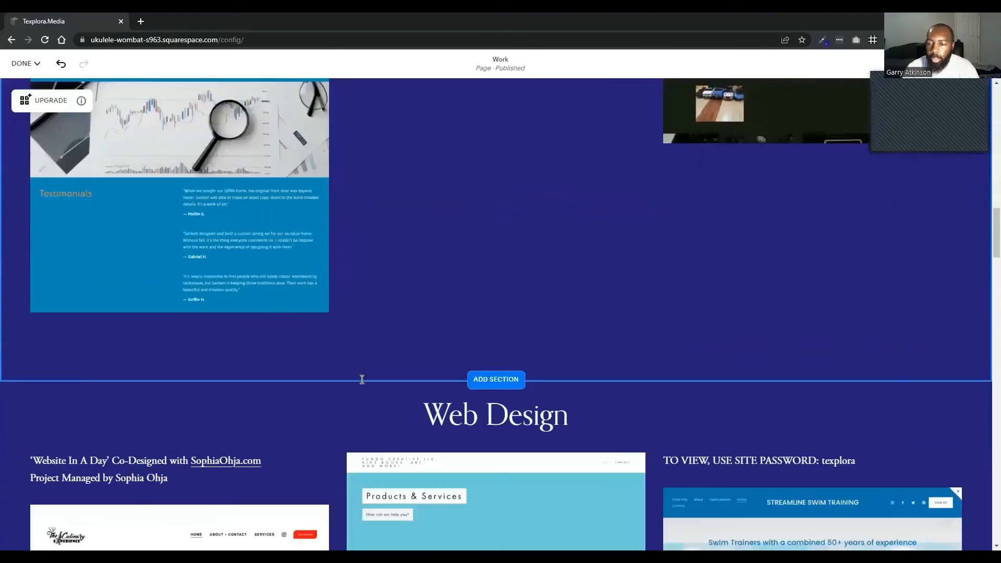
Step: Upgrade the duplicated Web Design section to Fluid Engine and start the introductory tour
mouse_move(87, 337)
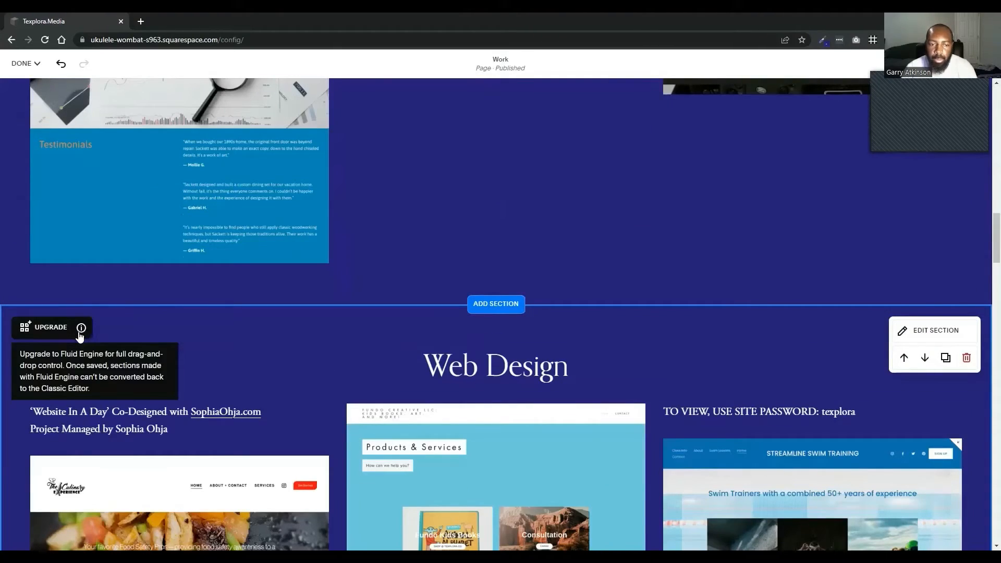
click(51, 328)
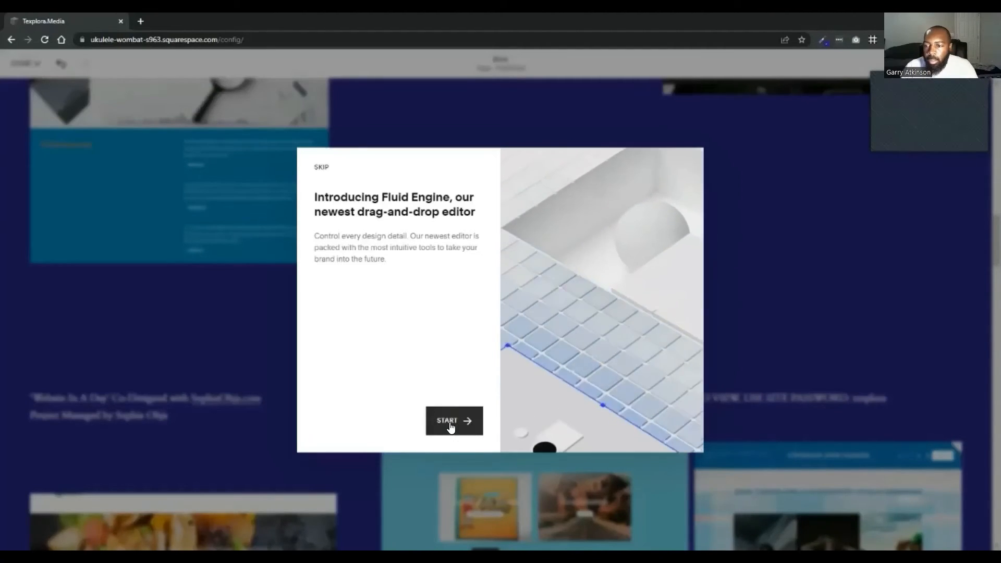
click(451, 423)
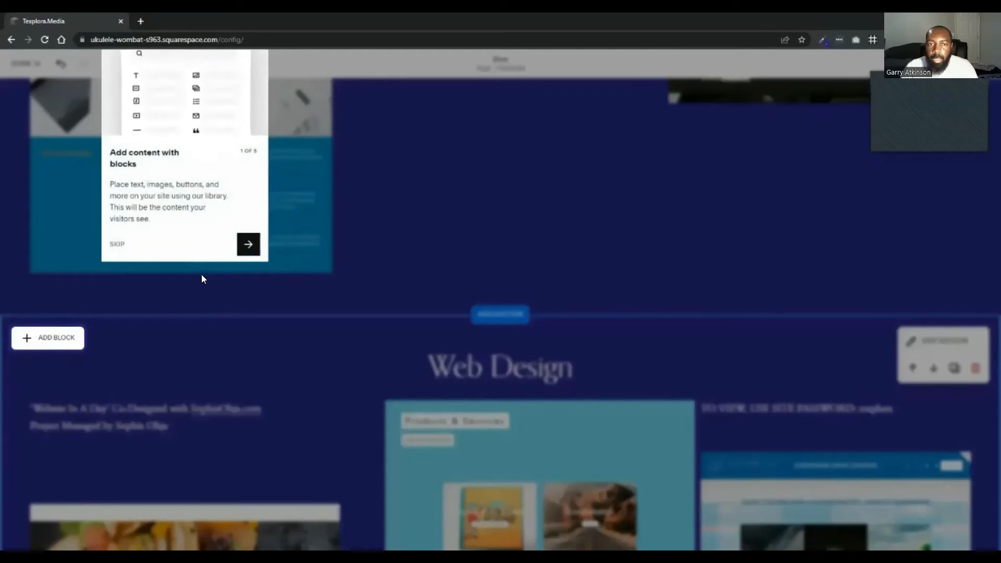
click(249, 245)
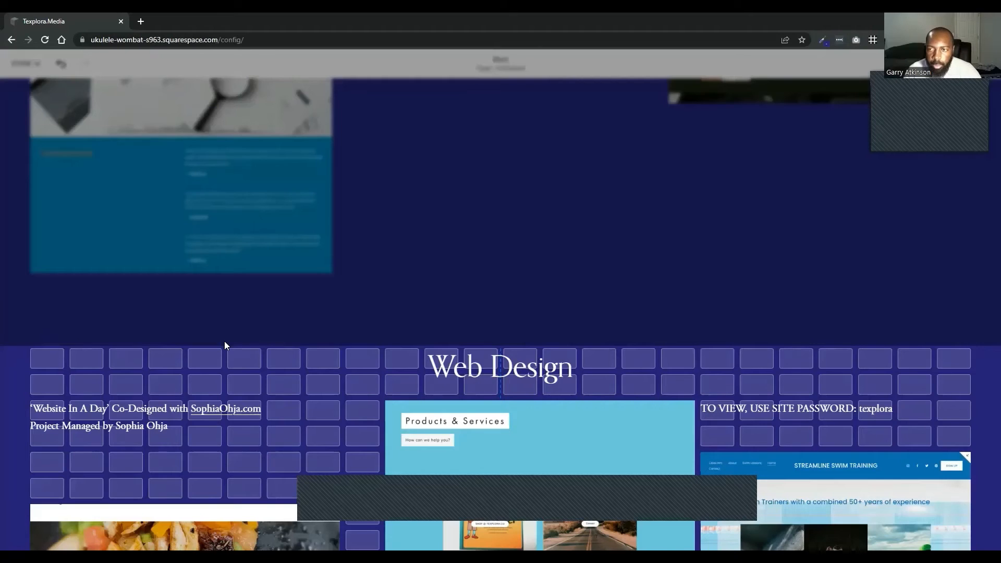
Step: Reload the site to discard the unsaved changes and check the Work page down to its footer
key(F5)
click(550, 99)
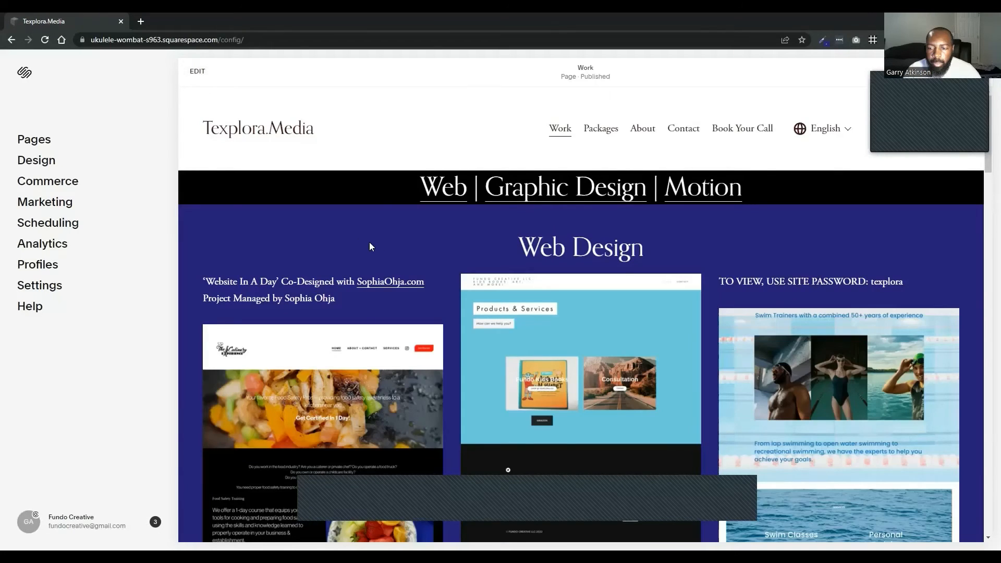
scroll(369, 242, down, 8)
scroll(365, 240, down, 15)
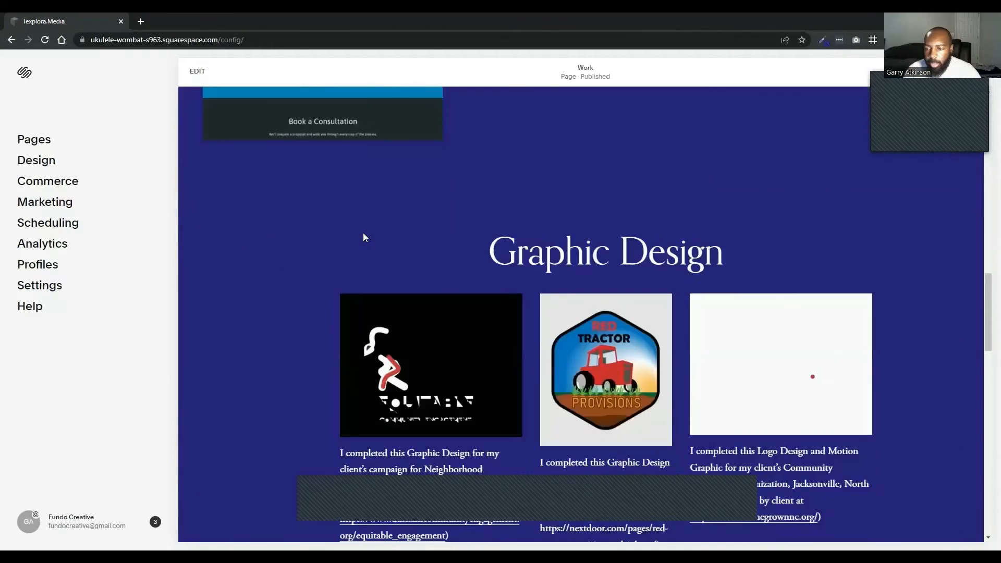
scroll(364, 238, down, 7)
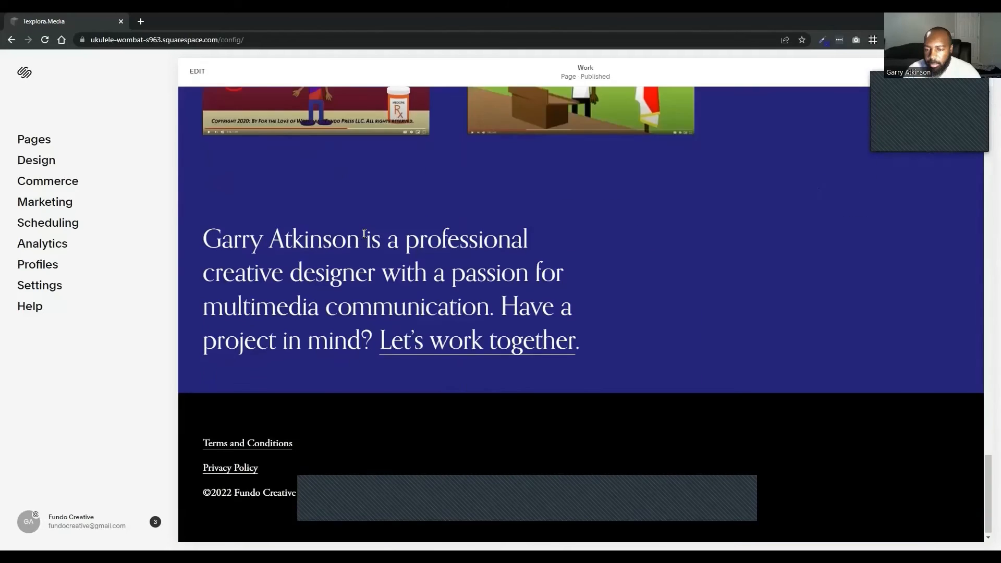
scroll(363, 238, up, 15)
scroll(364, 239, up, 6)
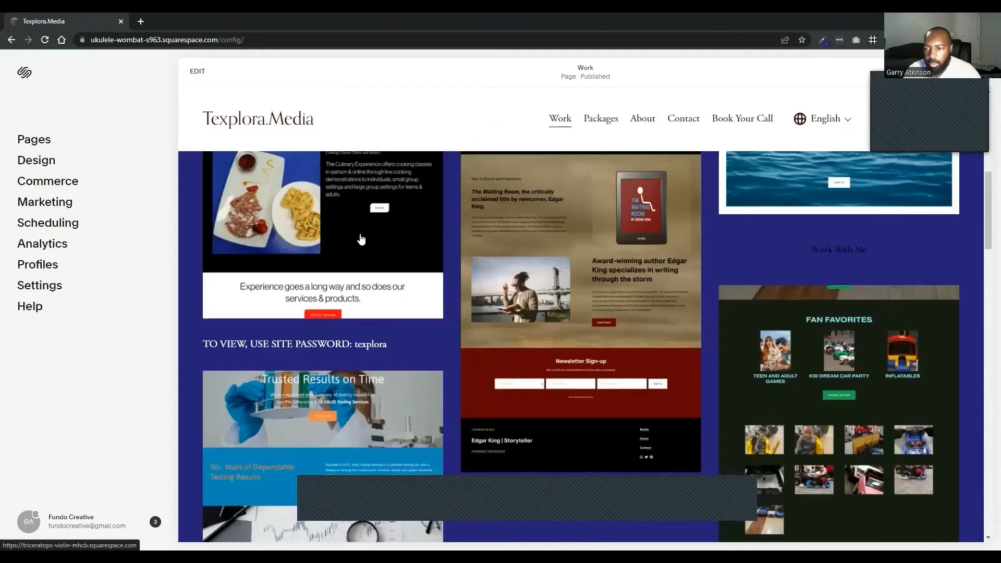
Step: Open the Work page for editing and duplicate the Web Design section
click(202, 76)
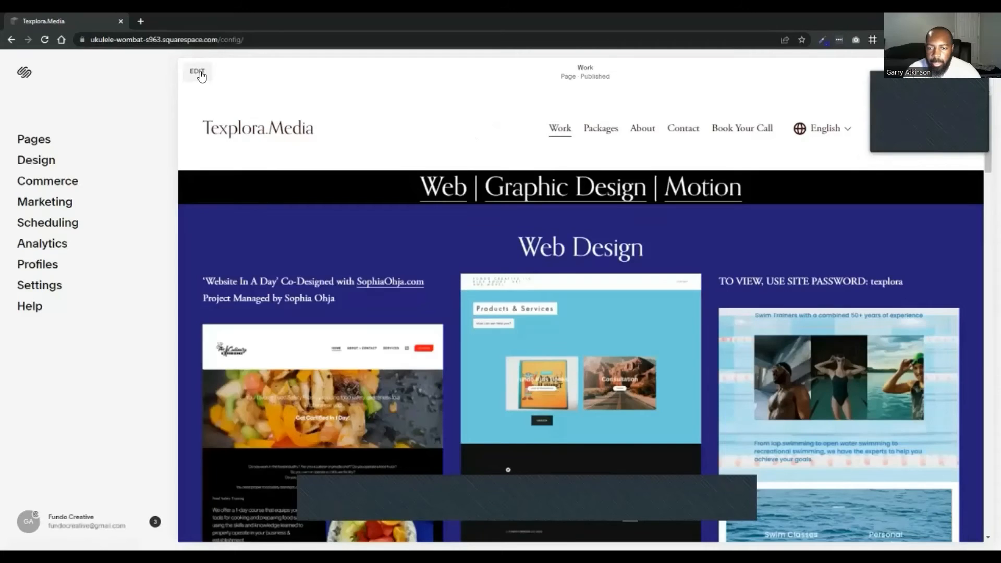
click(201, 75)
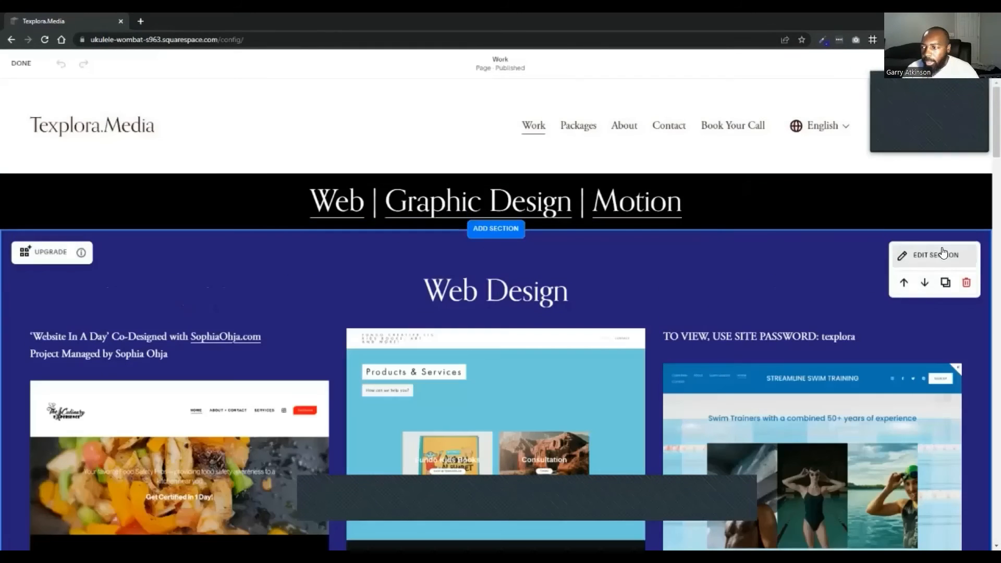
click(946, 283)
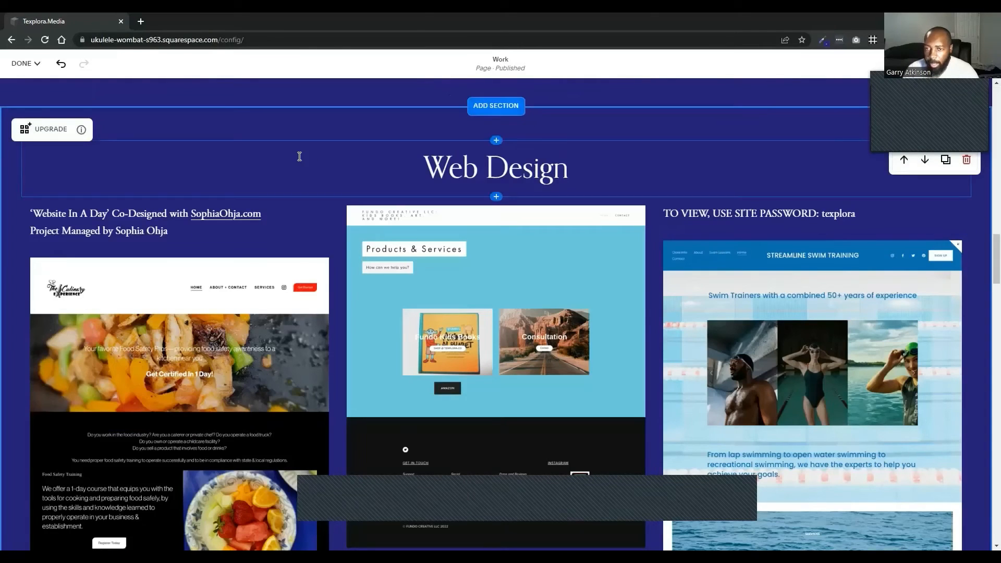
Step: Upgrade the duplicated Web Design section to Fluid Engine and skip the introduction
click(38, 131)
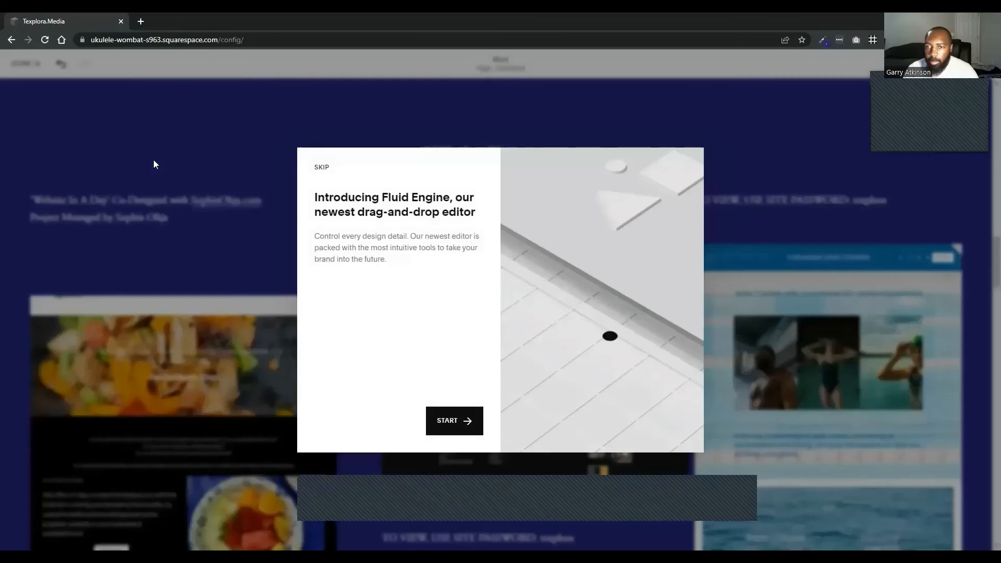
click(318, 168)
scroll(310, 252, up, 3)
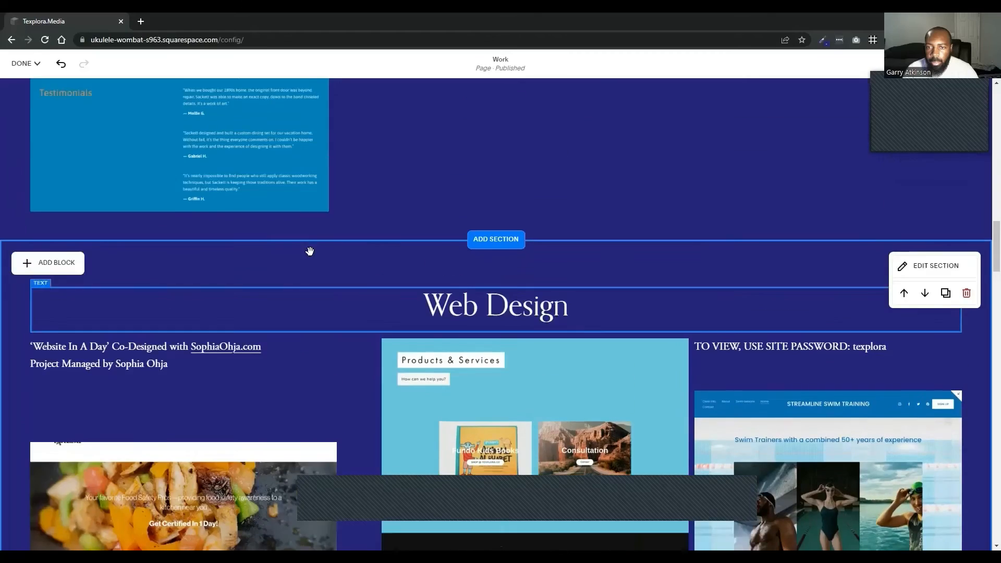
Step: Move the Products & Services image in the upgraded section one grid column left and one row up
scroll(309, 252, up, 17)
scroll(315, 261, down, 13)
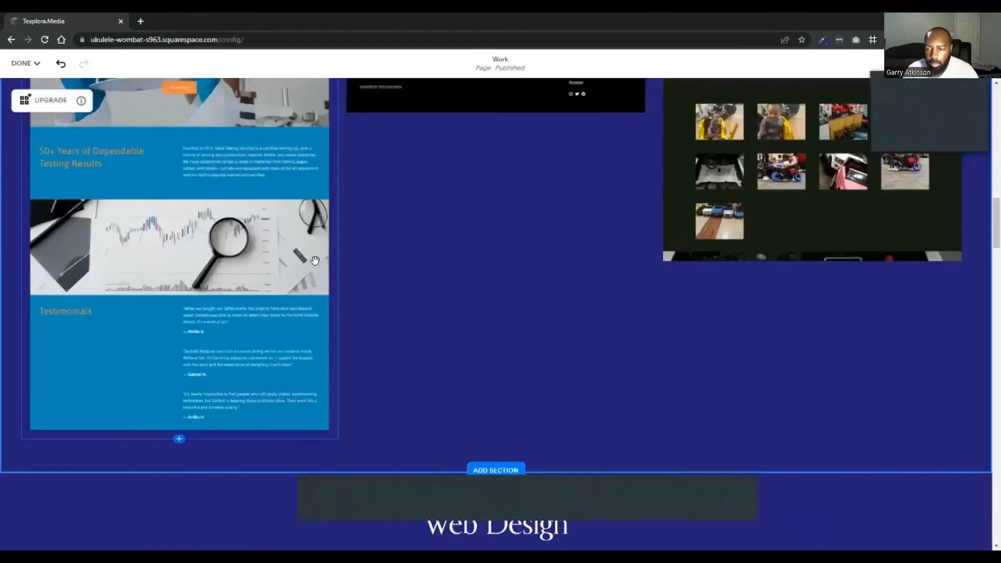
scroll(315, 260, down, 7)
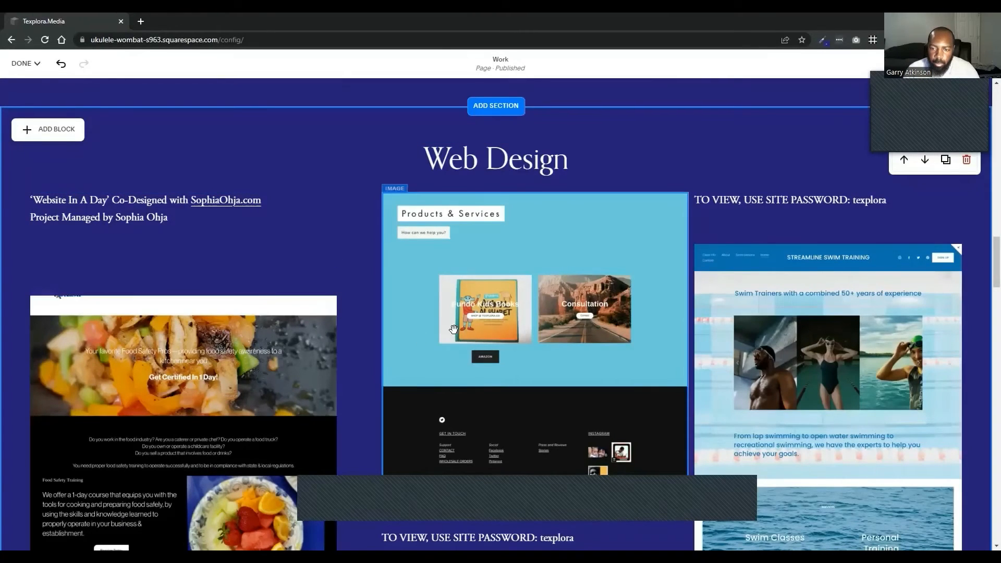
scroll(413, 320, down, 4)
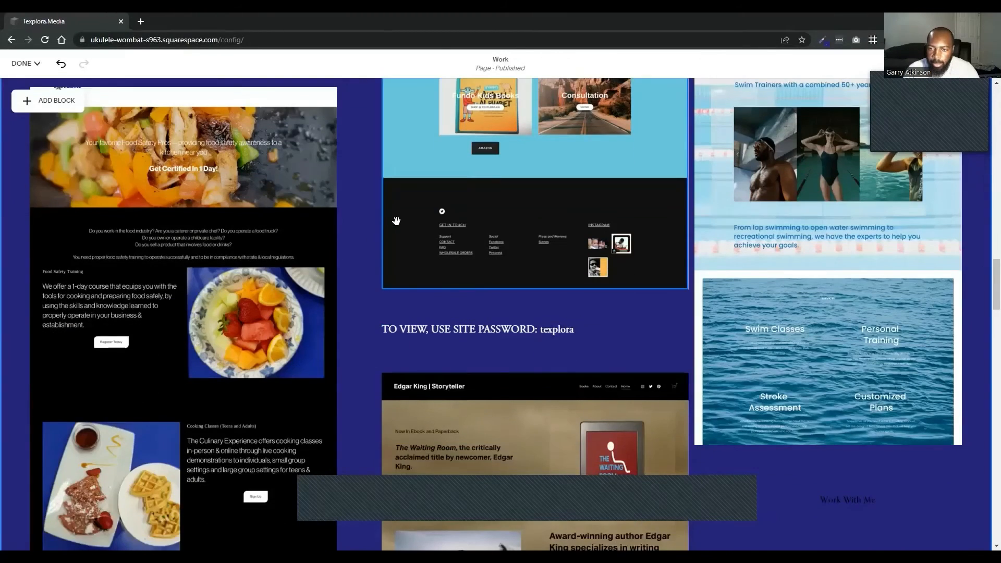
drag(396, 221, 360, 211)
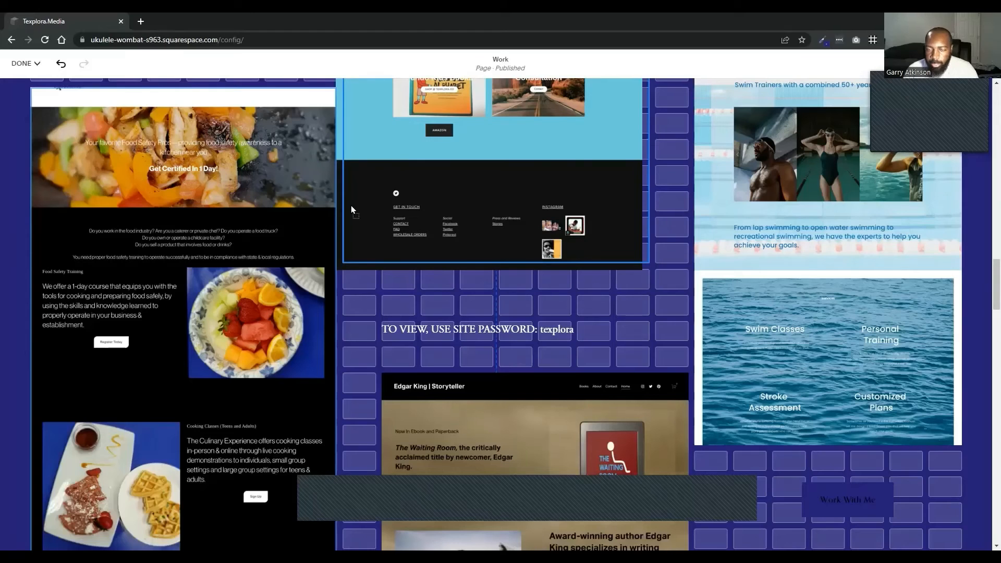
click(350, 204)
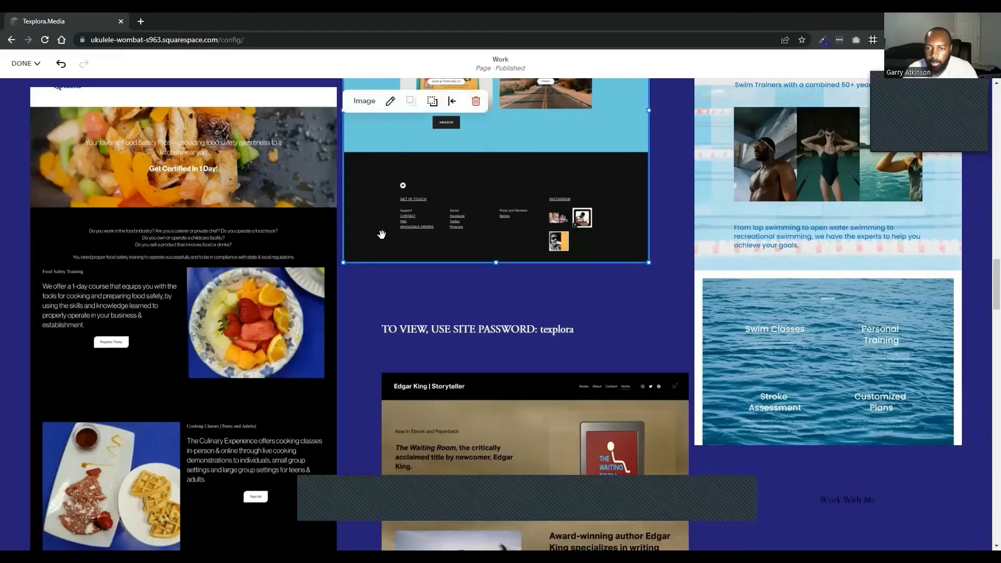
Step: Nudge the Products & Services image one more grid column left so it overlaps the food website image, and deselect it
scroll(404, 257, up, 4)
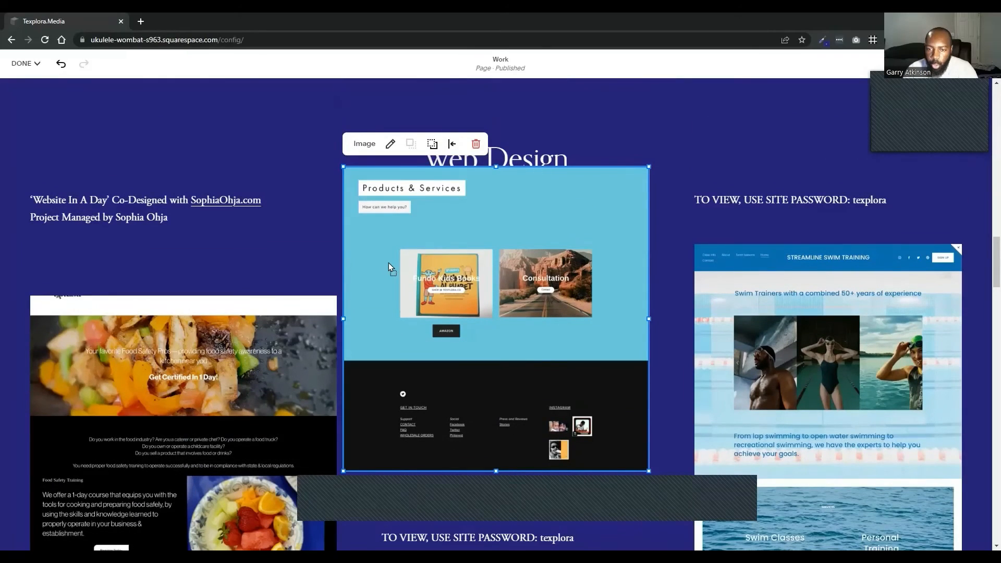
key(Left)
click(640, 285)
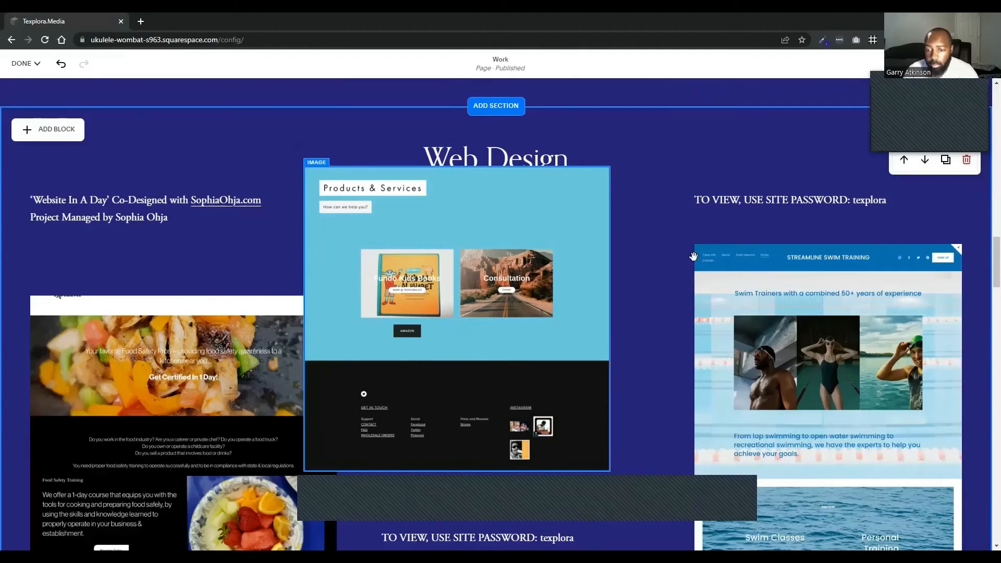
scroll(659, 277, down, 2)
scroll(659, 280, up, 3)
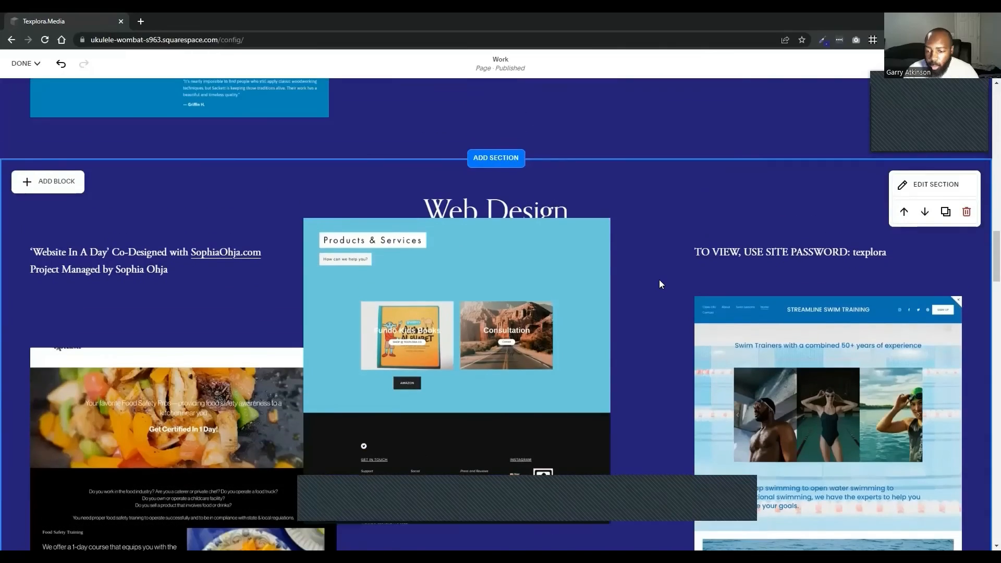
Step: Try different grid positions for the Products & Services image, ending one row higher over the food website image
scroll(659, 280, down, 2)
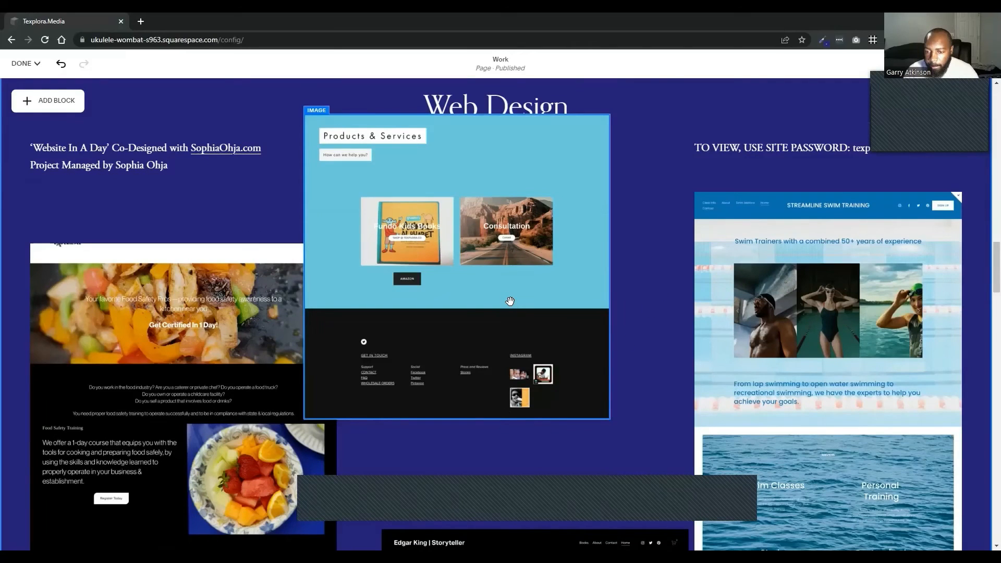
drag(510, 301, 510, 279)
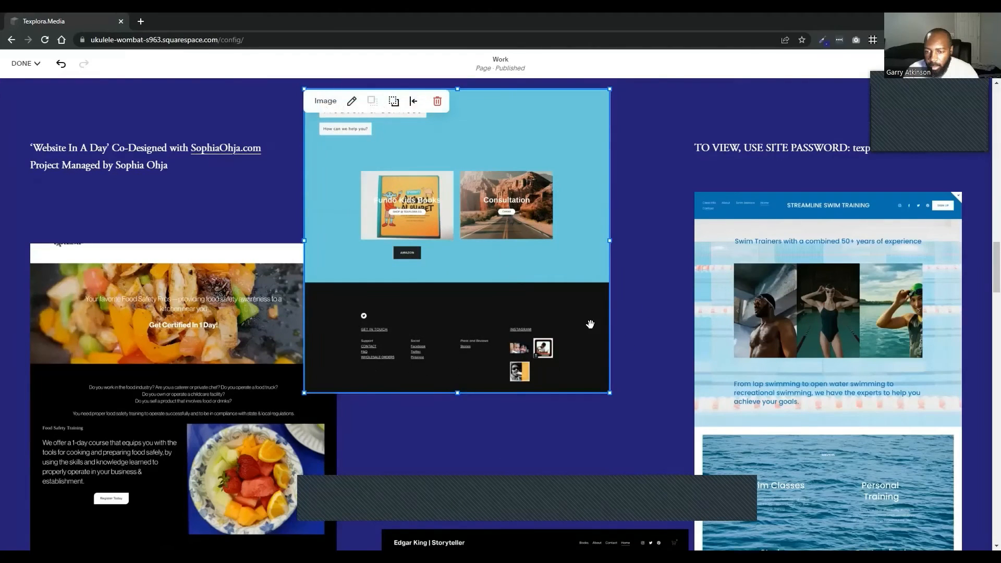
drag(590, 325, 590, 326)
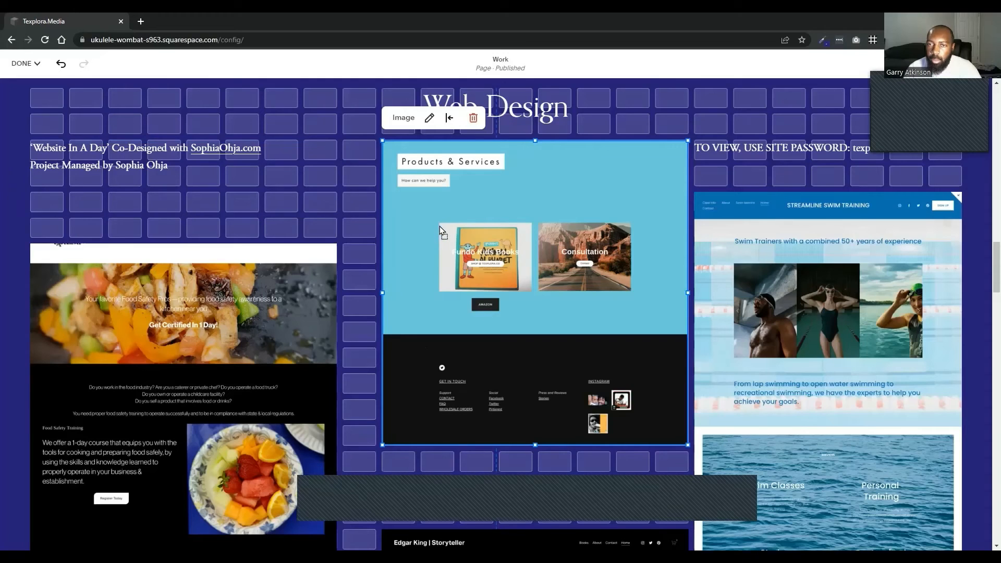
drag(441, 226, 437, 222)
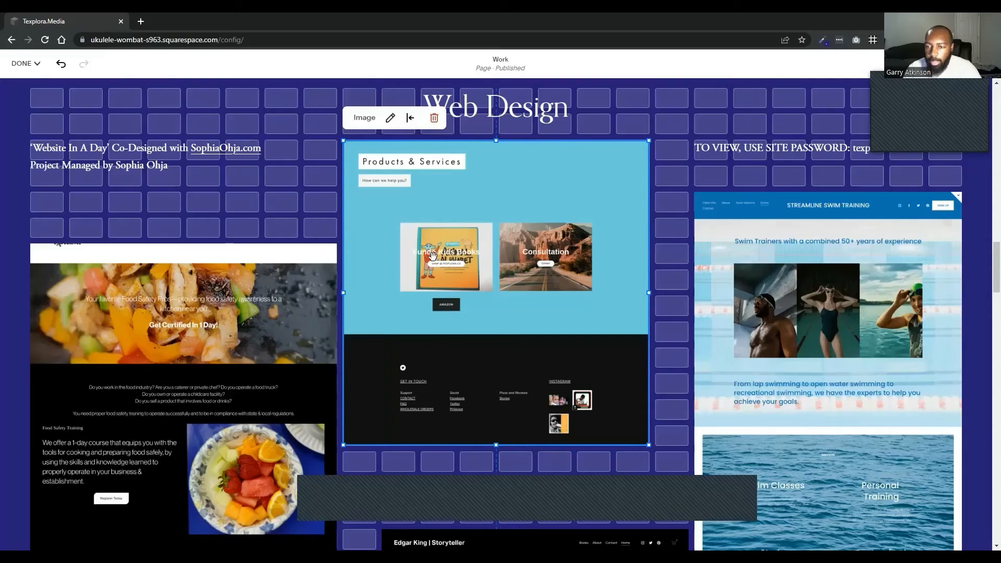
drag(433, 265, 434, 273)
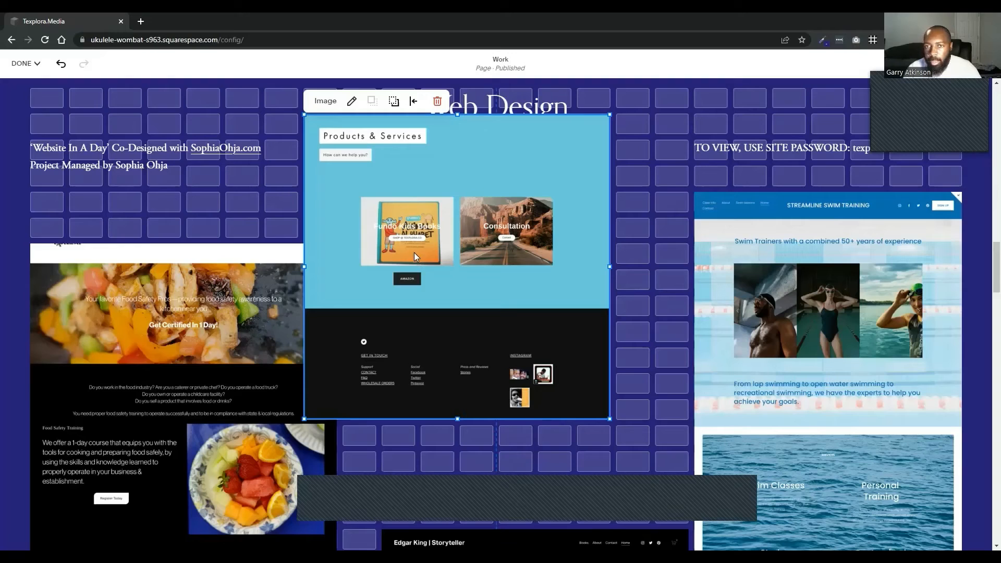
key(Up)
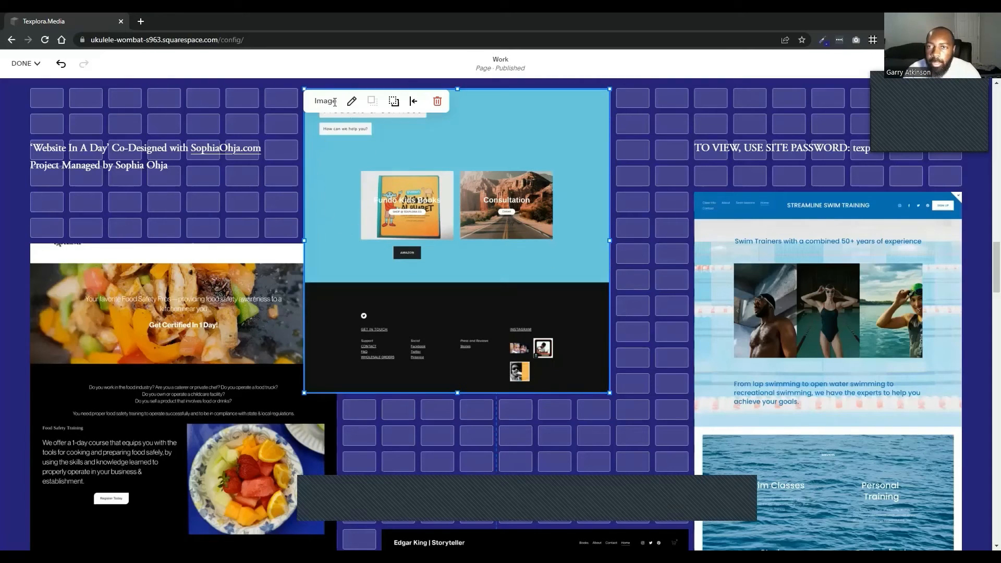
Step: Send the Products & Services image behind the food website image and bring it forward again
click(399, 112)
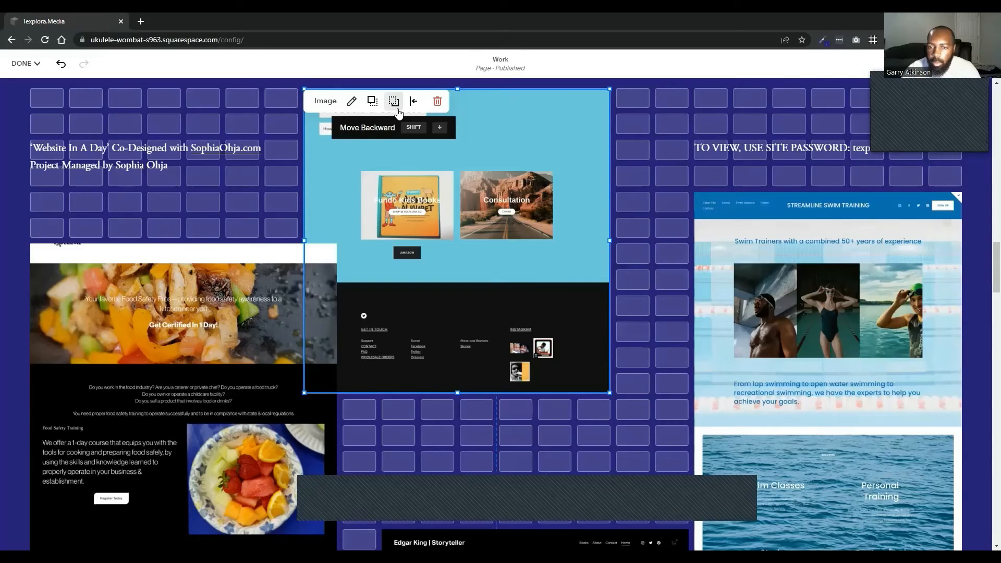
click(399, 112)
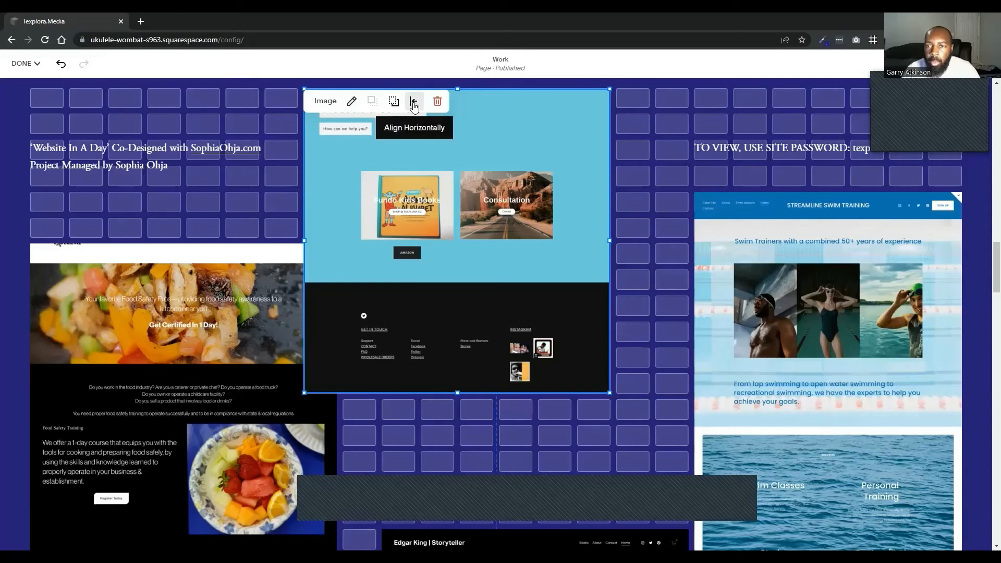
Step: Set the horizontal alignment of the Products & Services image and the food website image to center, and deselect them
click(414, 106)
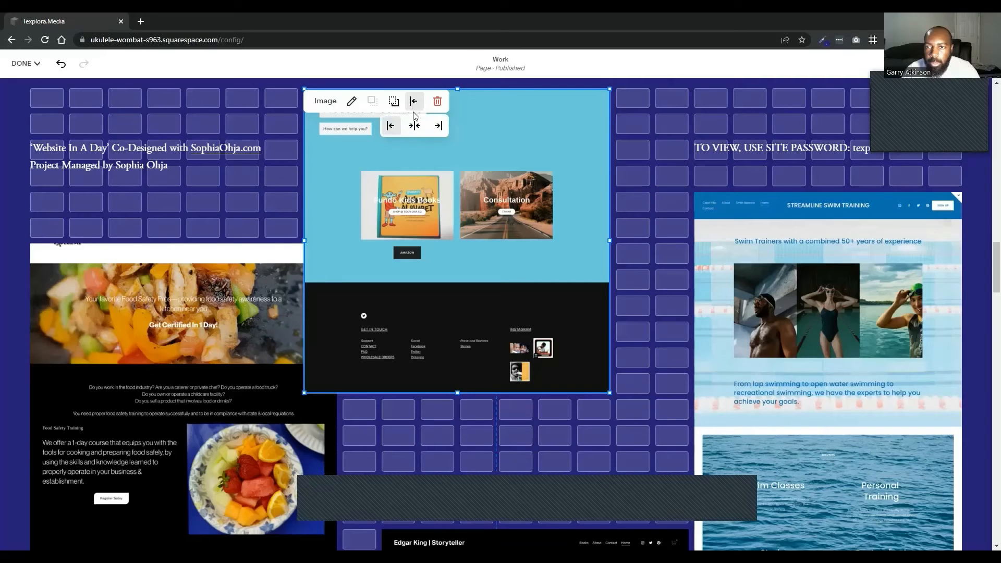
click(418, 129)
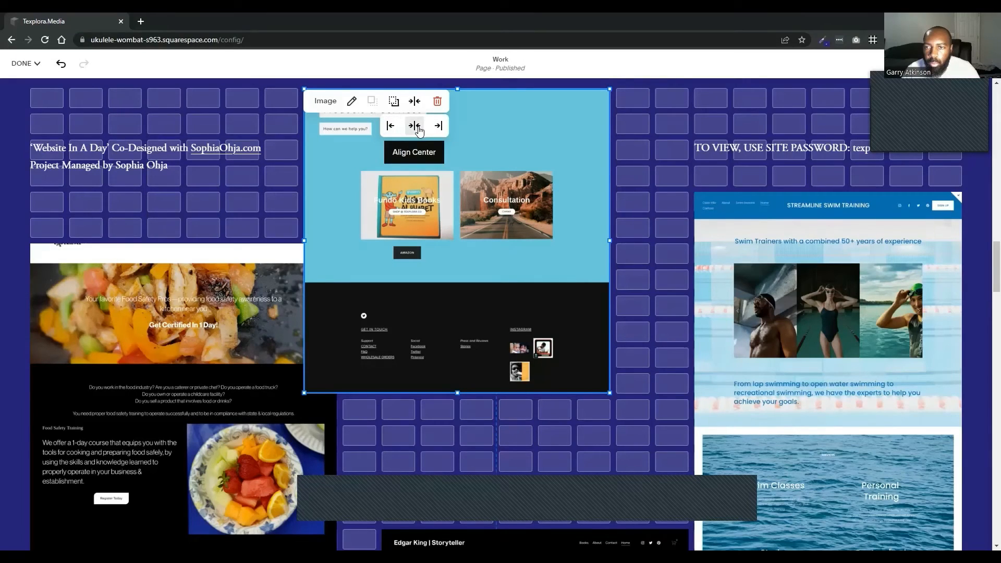
shift+click(289, 298)
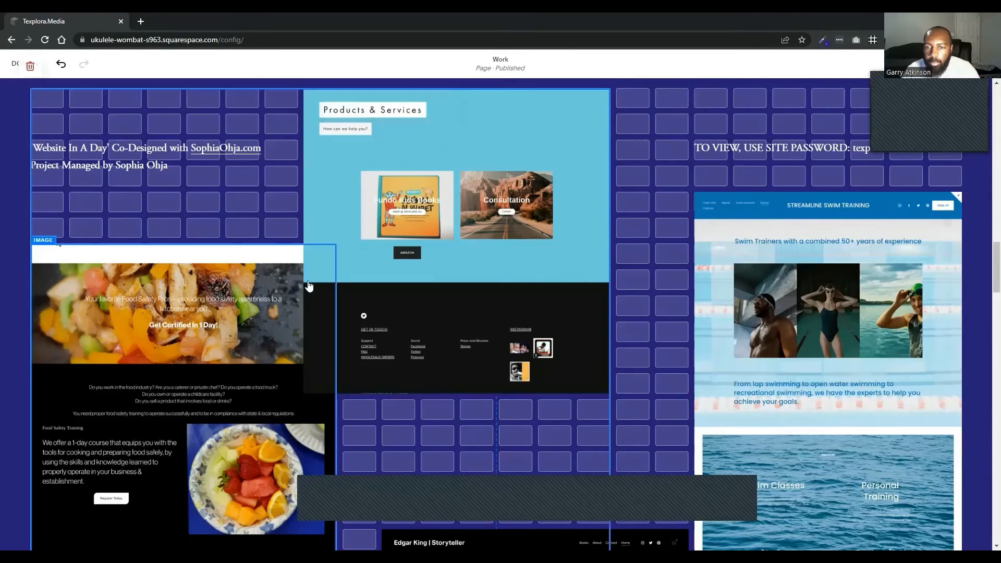
shift+click(373, 236)
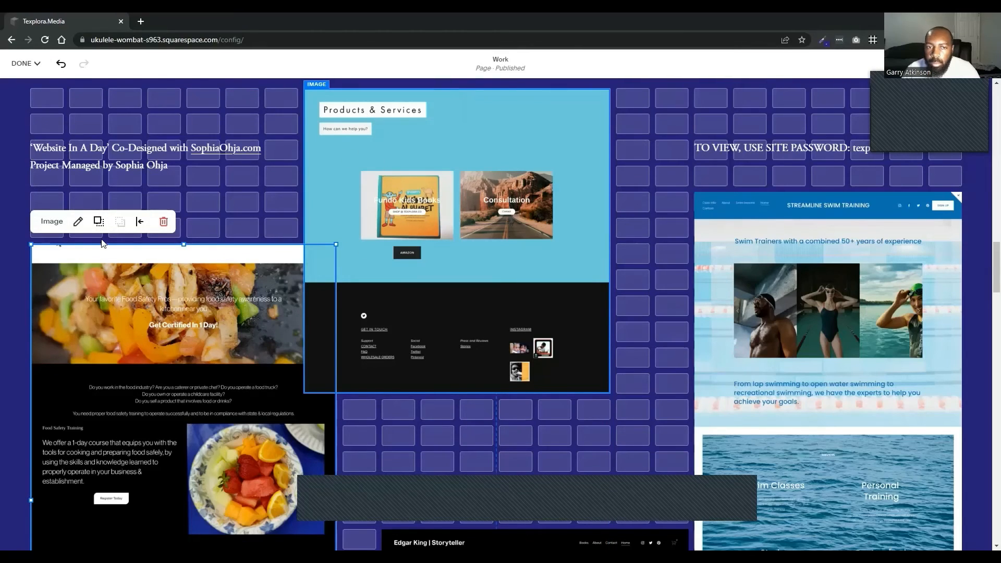
click(139, 225)
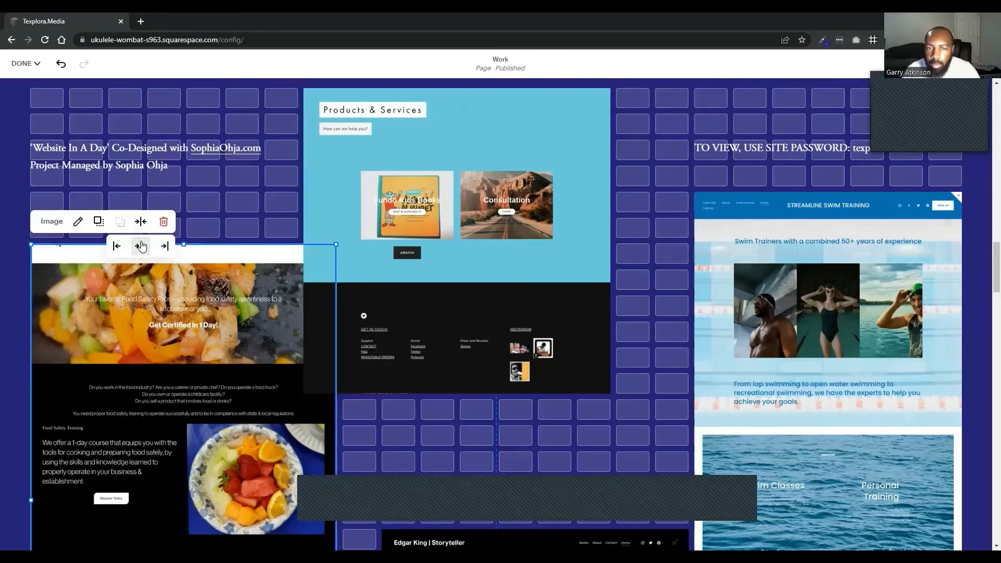
click(141, 245)
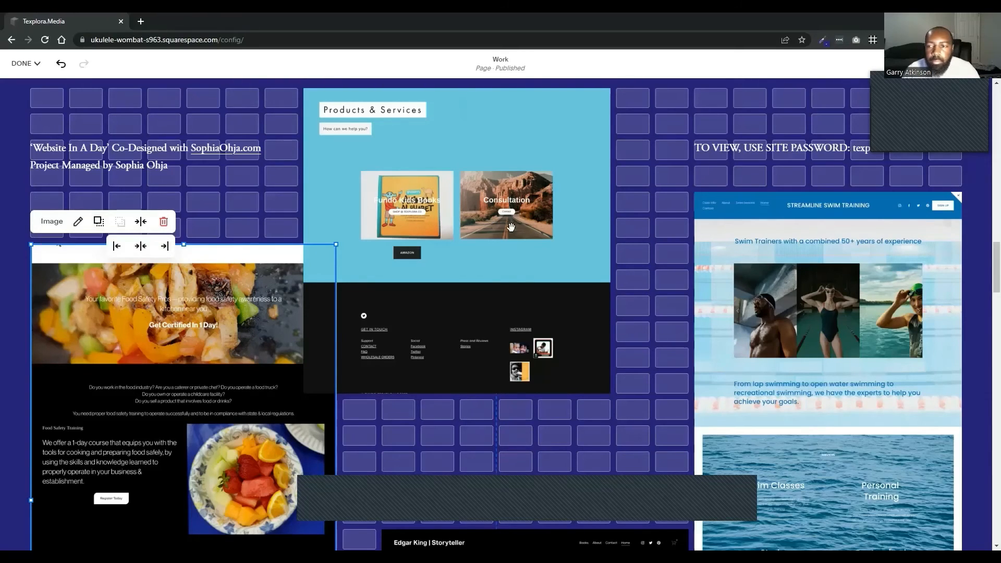
click(561, 209)
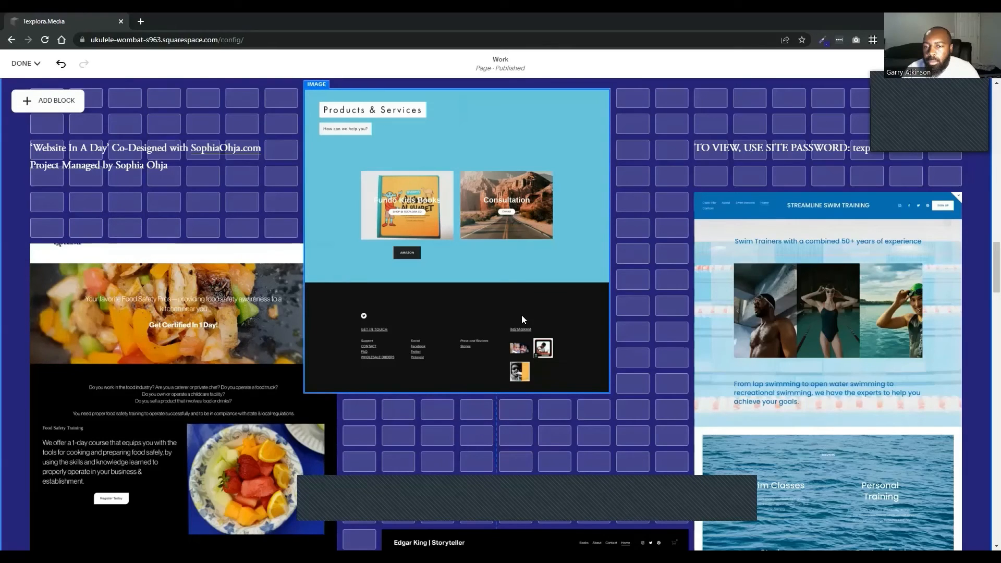
Step: Move the Products & Services image one grid column right and two rows down, clear of the food website image, and deselect it
scroll(462, 213, down, 2)
drag(423, 108, 462, 212)
scroll(460, 210, up, 3)
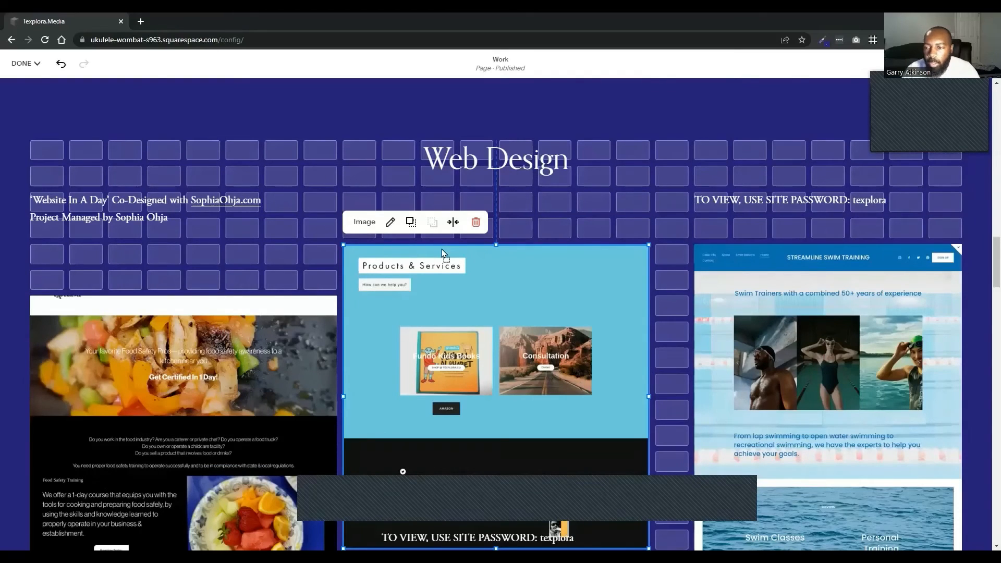
drag(442, 254, 403, 202)
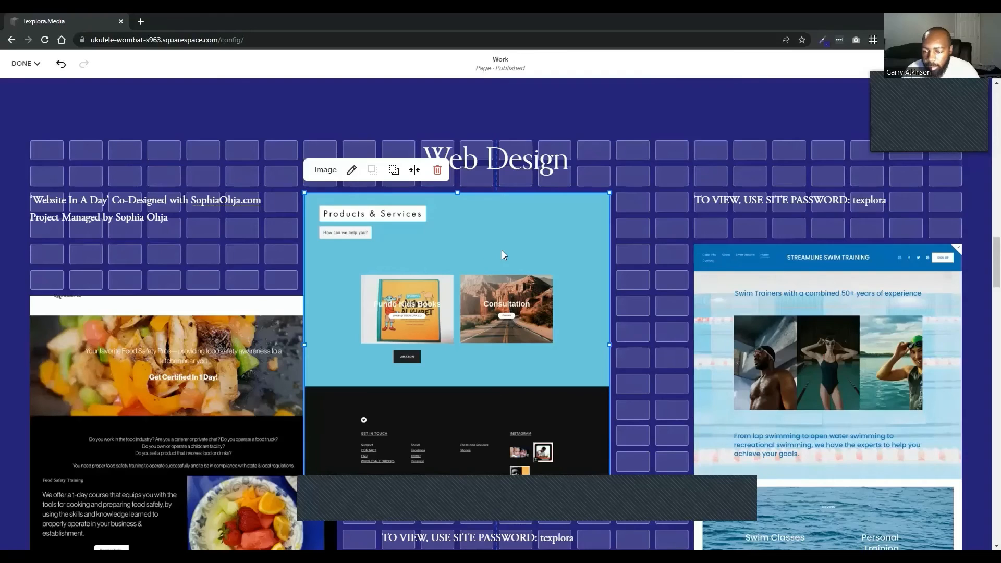
key(Right)
scroll(501, 251, down, 4)
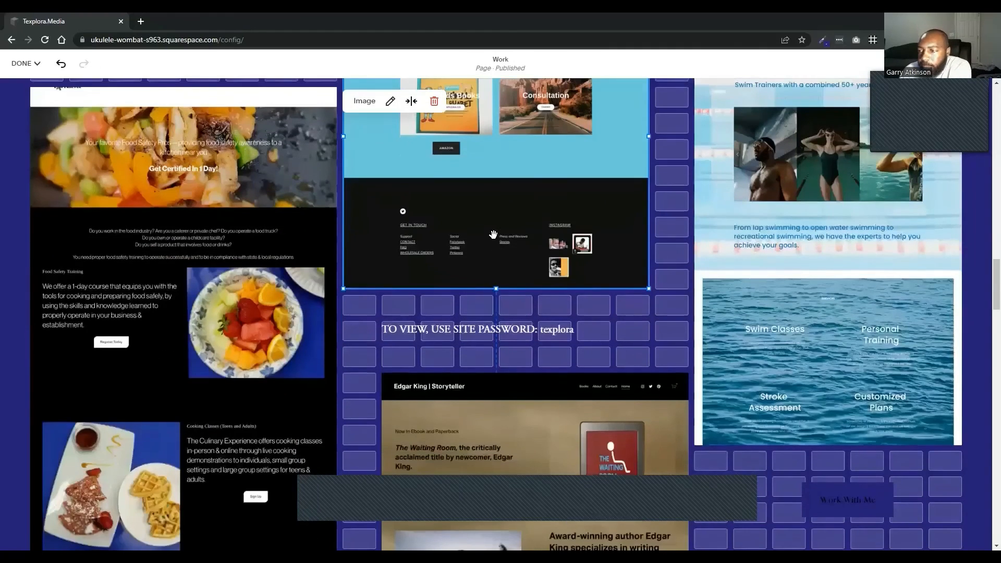
scroll(494, 234, up, 4)
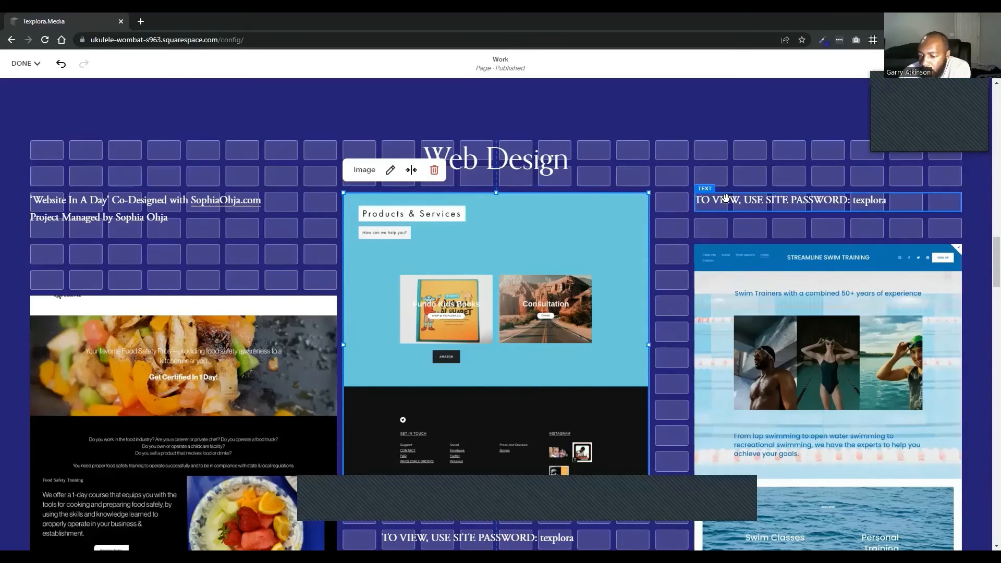
click(508, 158)
Step: Try placing the site-password text from below the Products & Services image across that image and the swim training image
scroll(385, 259, down, 2)
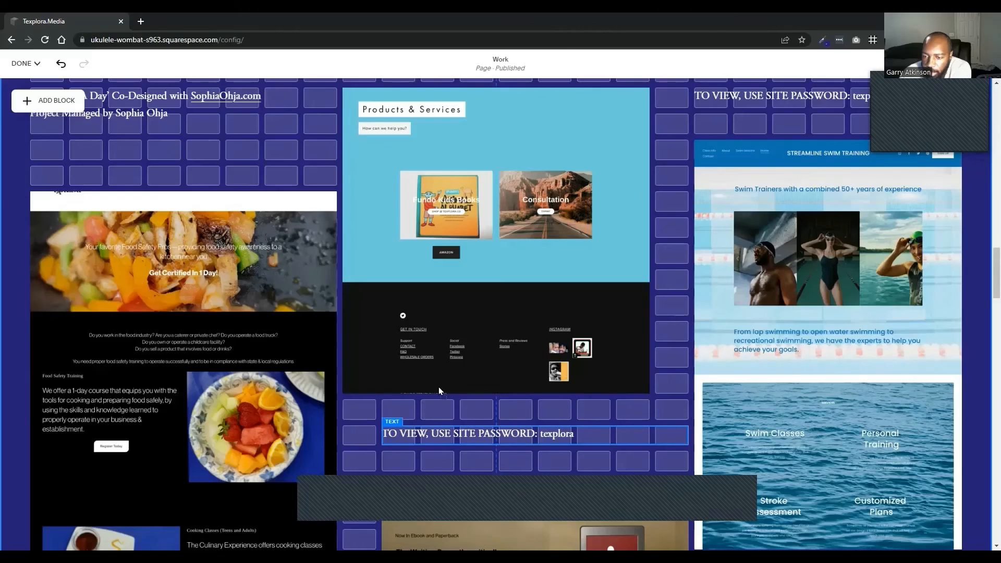
drag(612, 437, 612, 385)
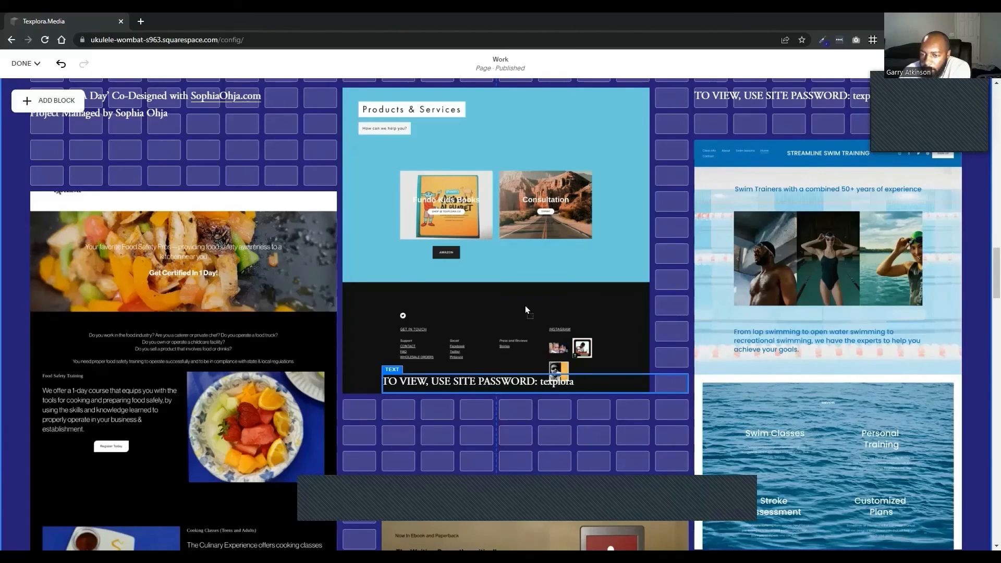
drag(499, 301, 609, 314)
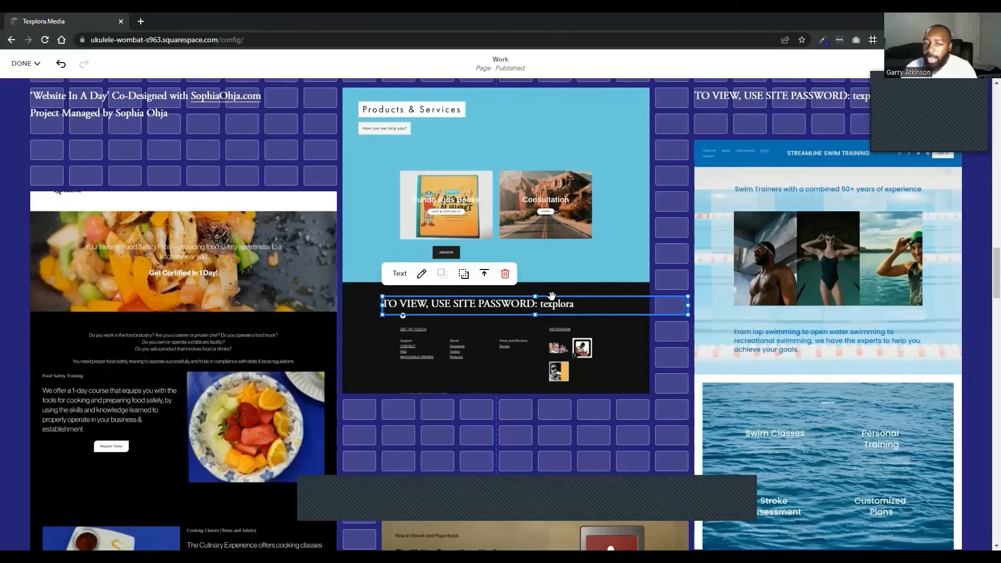
drag(604, 298, 635, 269)
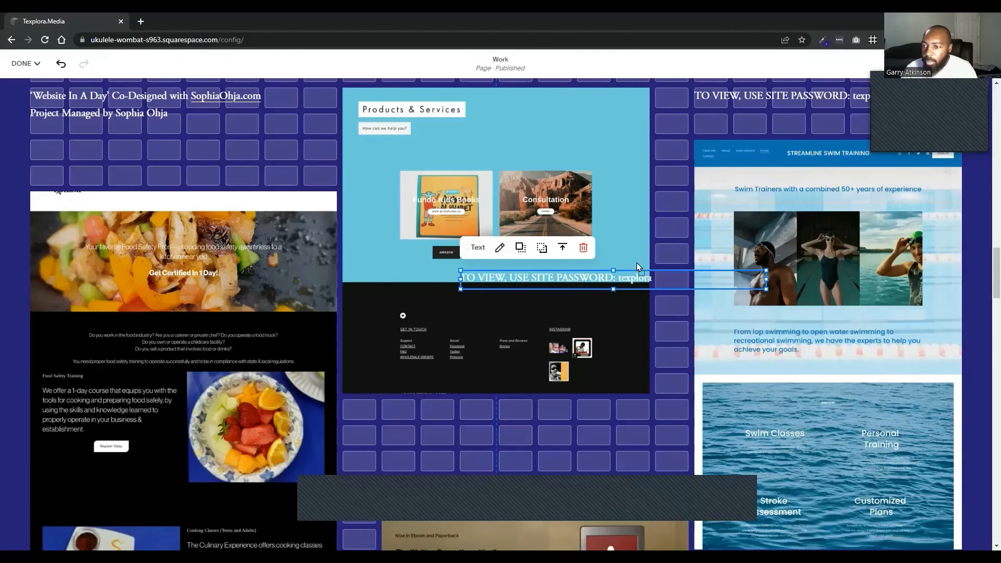
drag(637, 266, 635, 269)
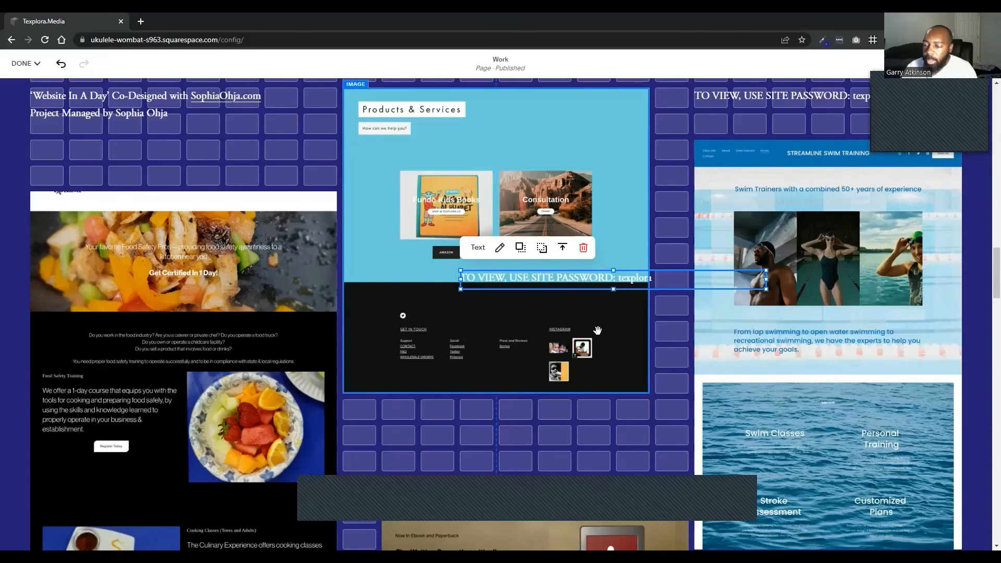
click(666, 322)
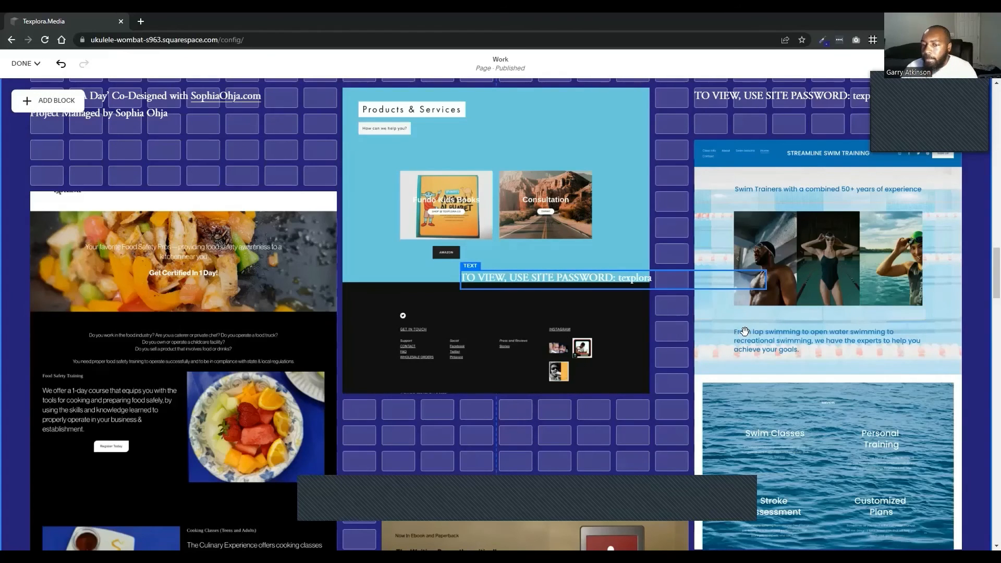
Step: Move the site-password text one grid column left and four rows down, onto the lower edge of the Products & Services image
drag(618, 280, 579, 384)
scroll(552, 421, down, 5)
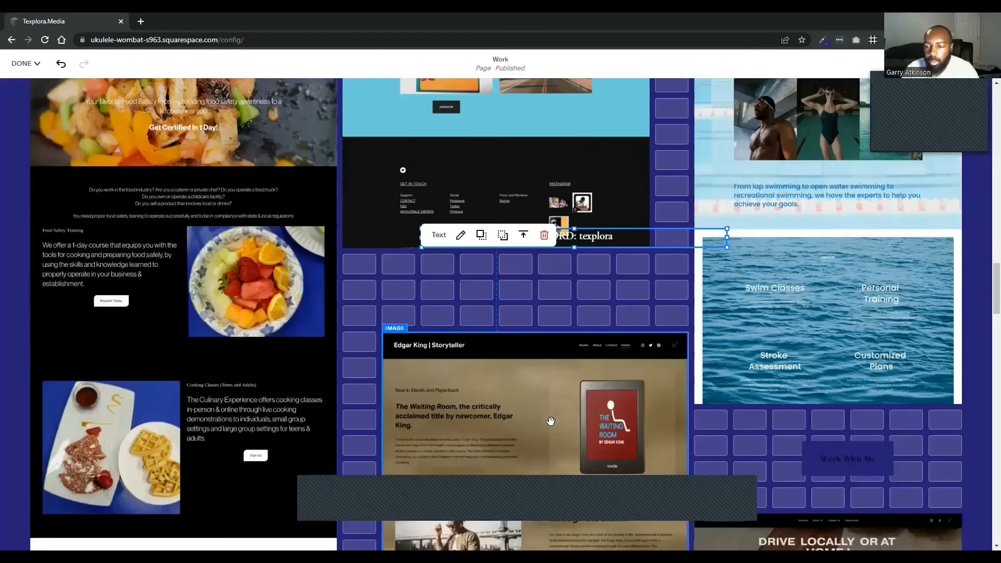
scroll(475, 374, up, 2)
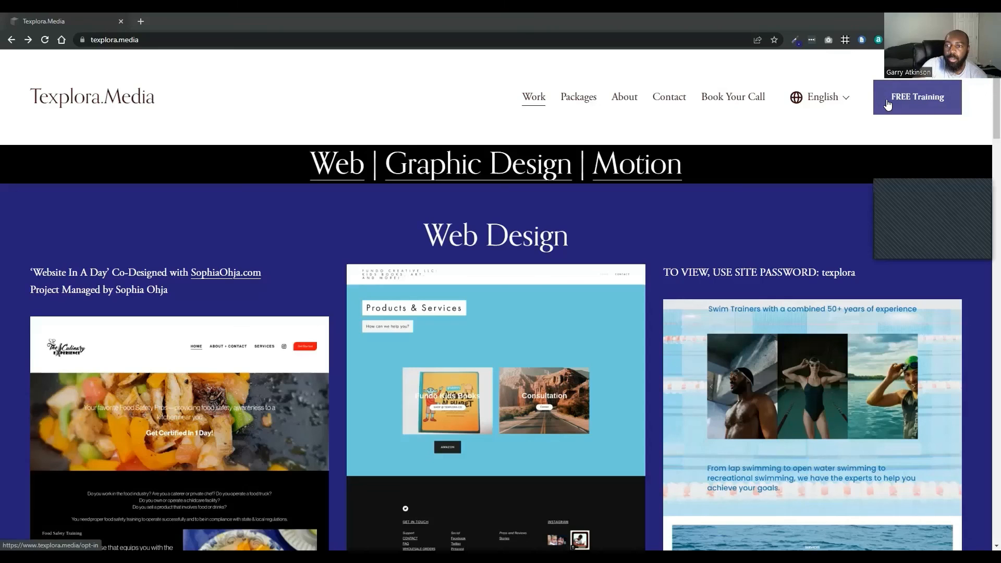
Step: Open the FREE Training sign-up page on the live Texplora.Media site
click(889, 104)
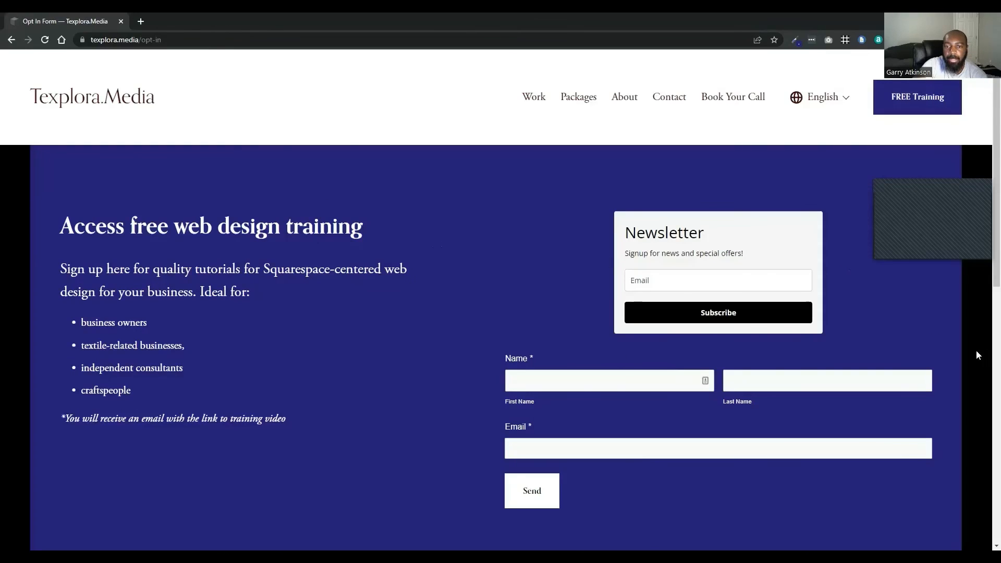